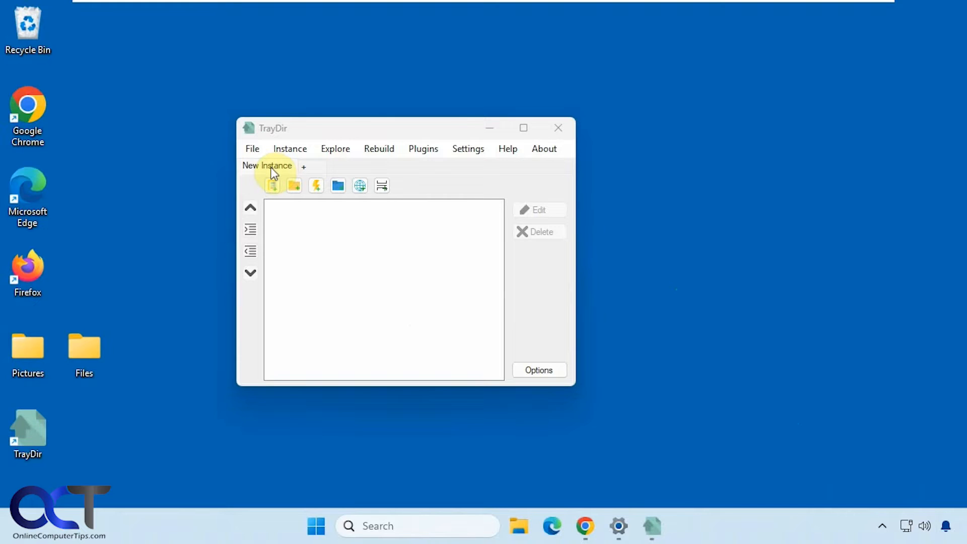
Step: Insert a file item for Consumer Hardware Serivce Contract.pdf from the Documents folder with the display name "Contract"
left_click(283, 194)
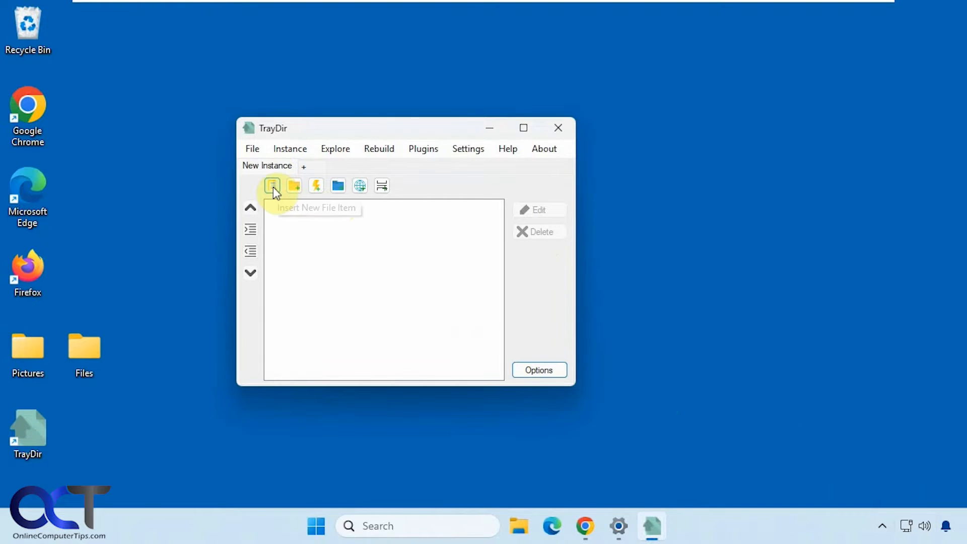
left_click(272, 186)
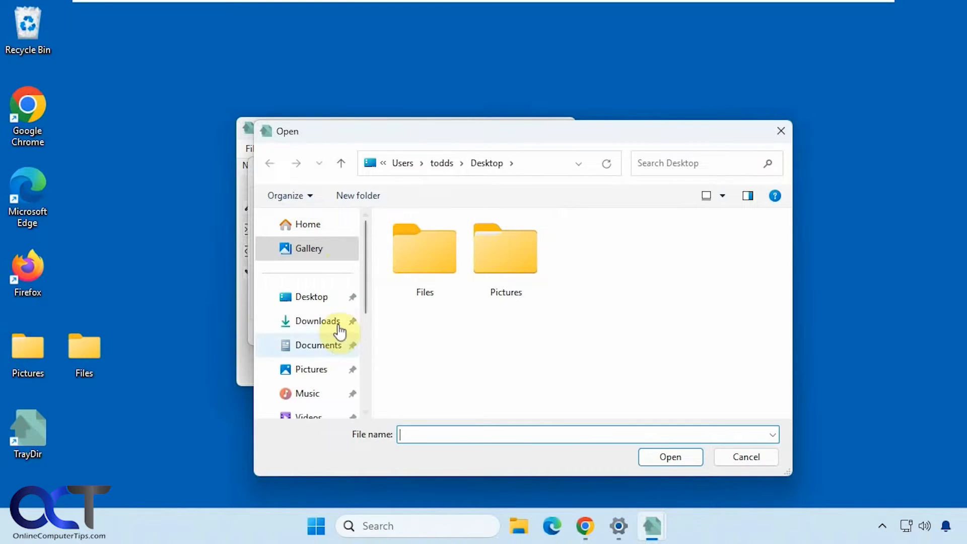
left_click(323, 346)
scroll(569, 353, "down", 1)
scroll(569, 350, "down", 3)
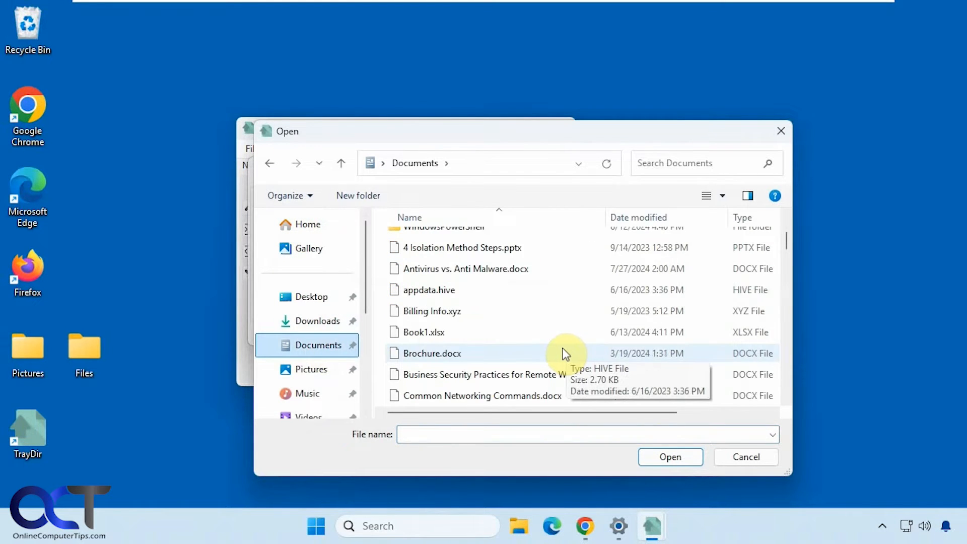
left_click(475, 291)
double_click(475, 291)
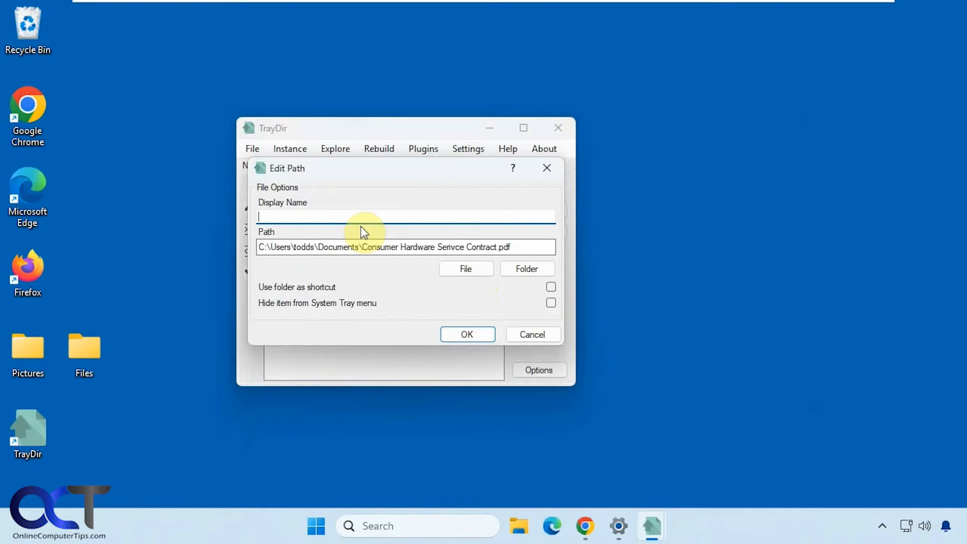
type("Contract")
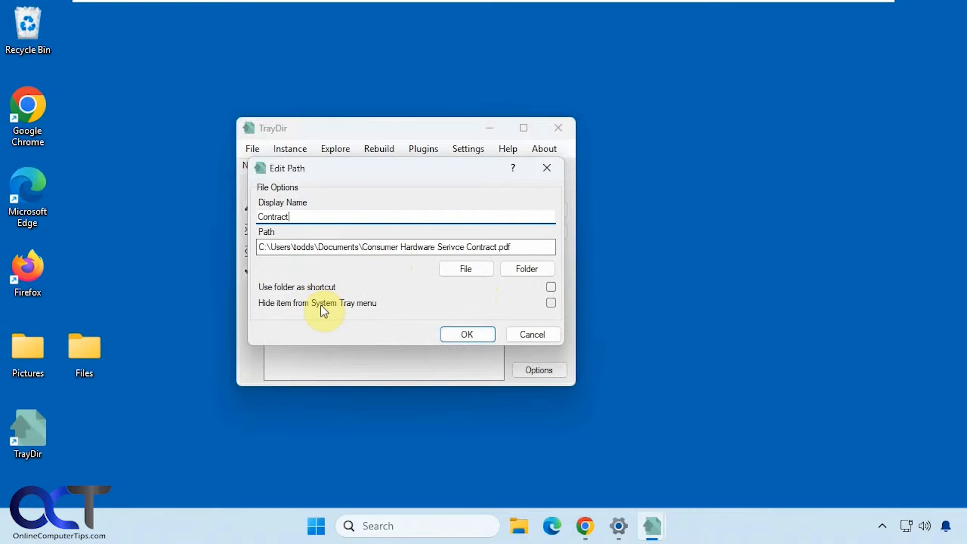
left_click(466, 332)
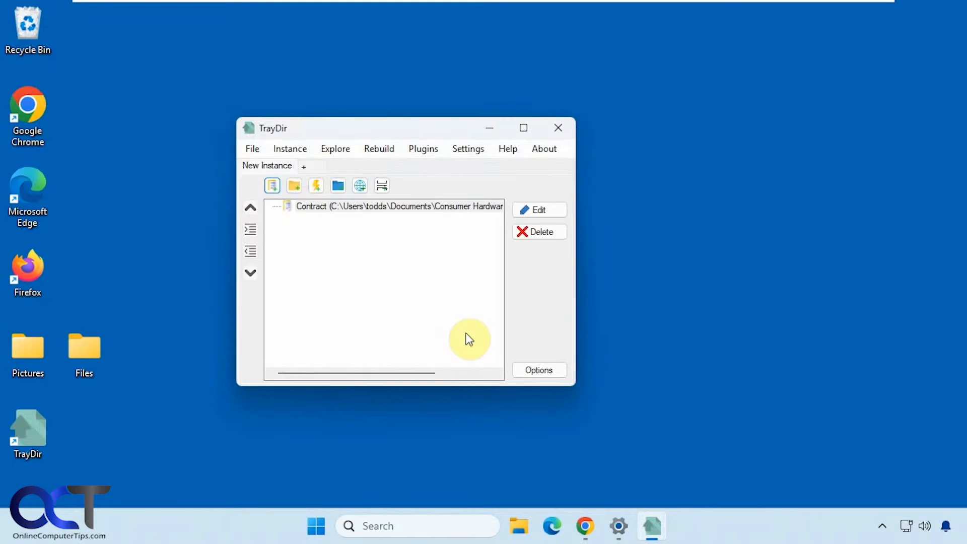
Step: Insert a folder item that points to the user's Documents folder, leaving its display name blank
left_click(294, 186)
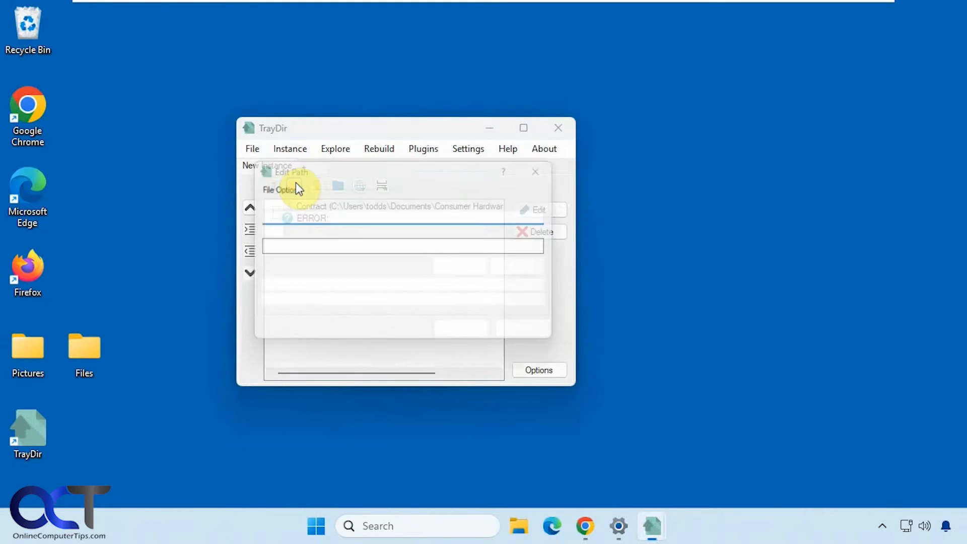
left_click(319, 322)
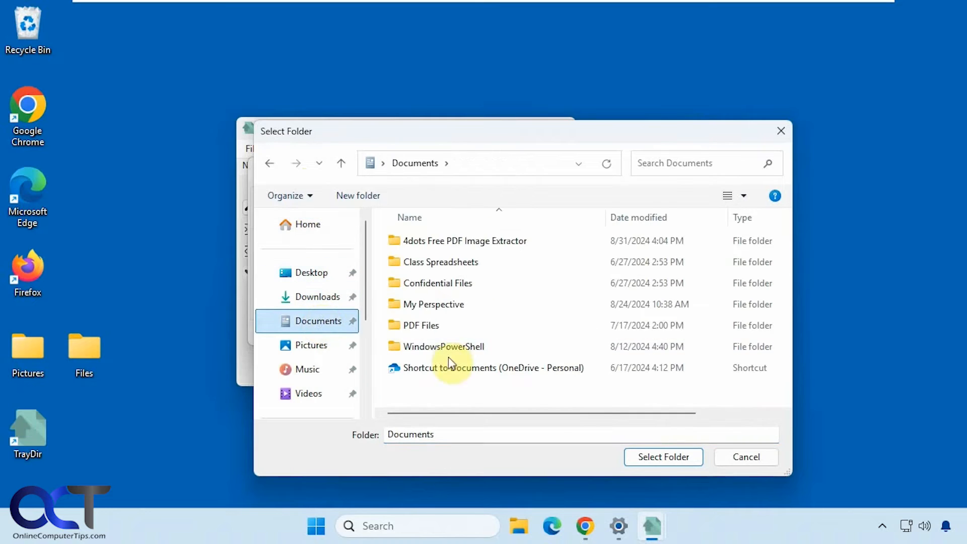
left_click(659, 457)
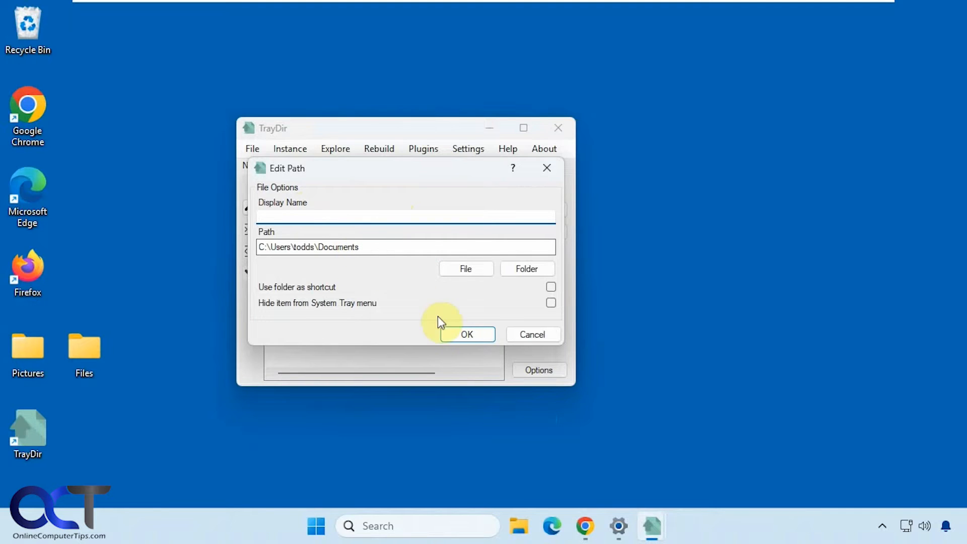
left_click(460, 332)
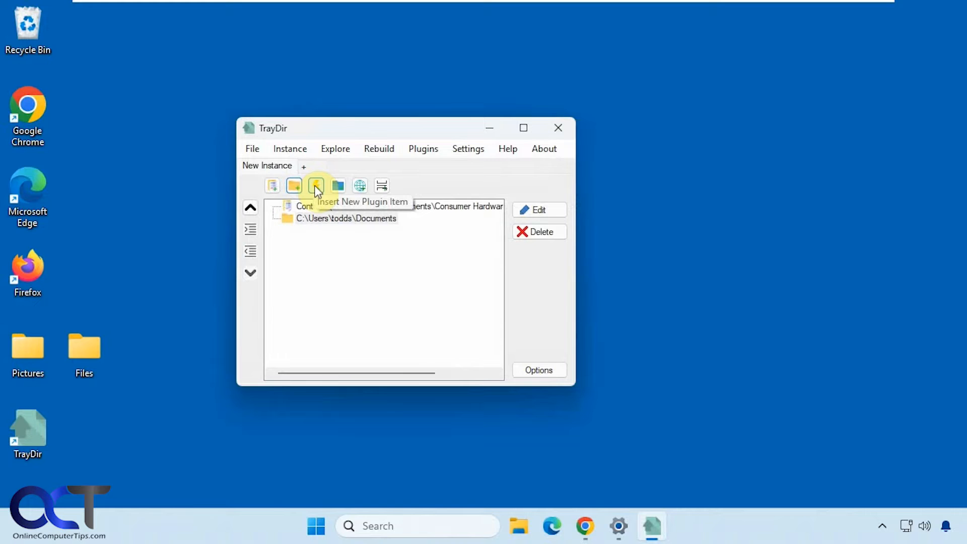
Step: View the Plugin Manager's options and close it without adding a plugin
left_click(423, 147)
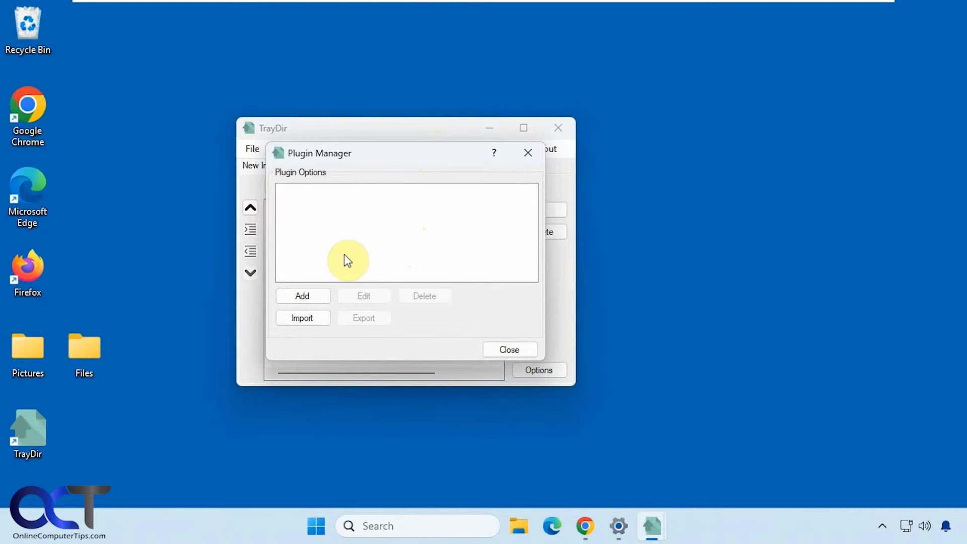
left_click(501, 351)
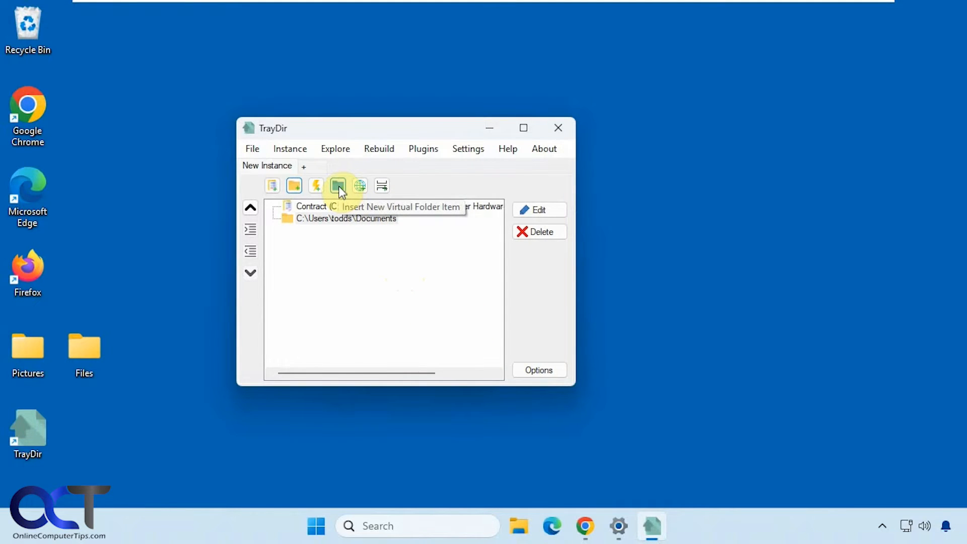
left_click(359, 186)
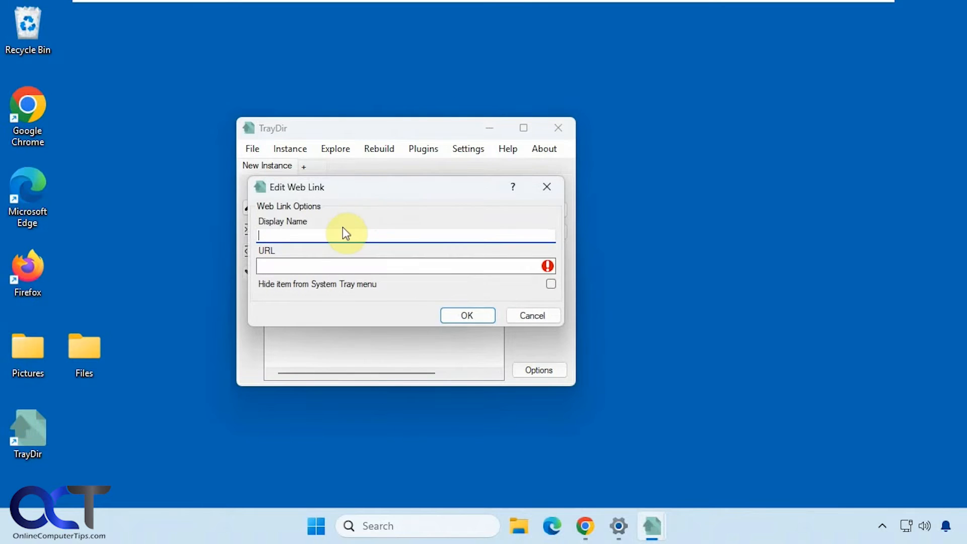
type("OCT")
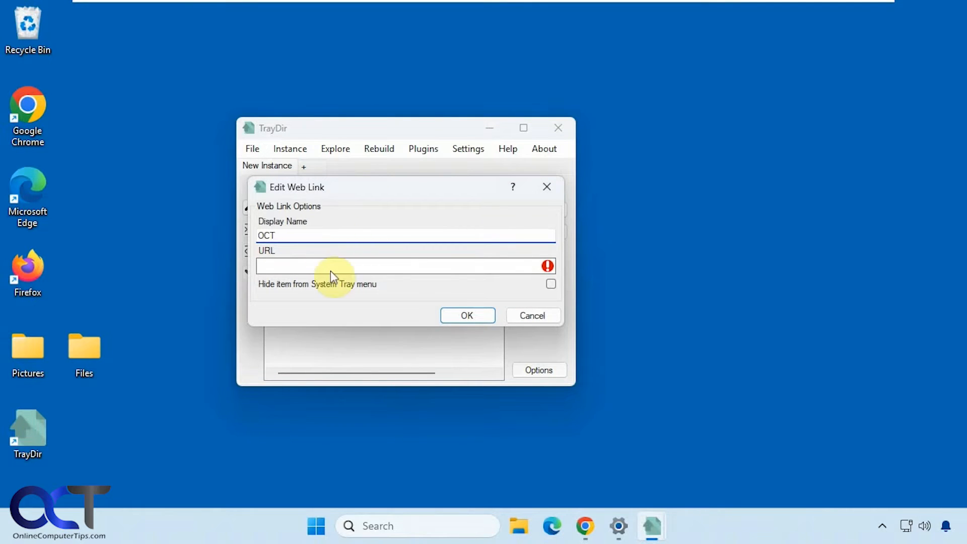
left_click(334, 270)
type("https")
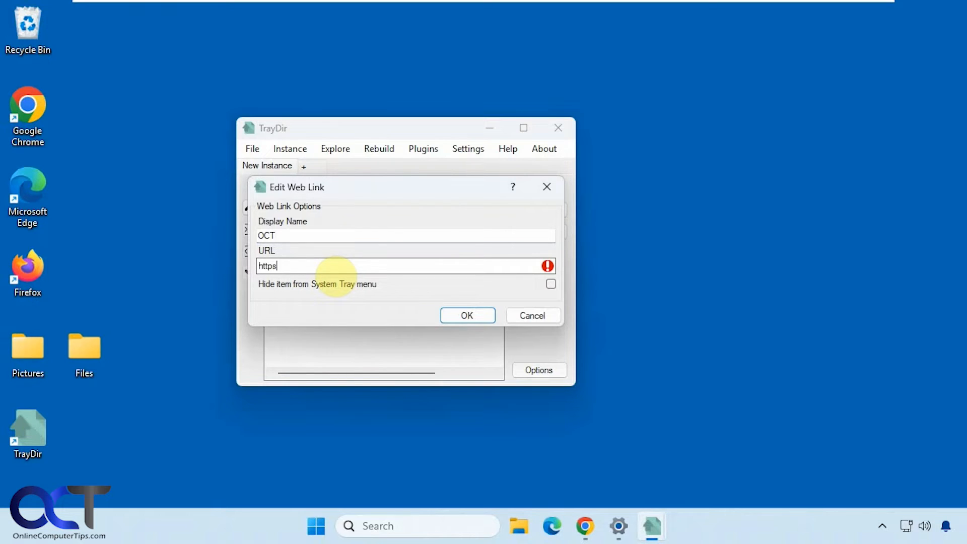
type("://onlinecomputertips.com")
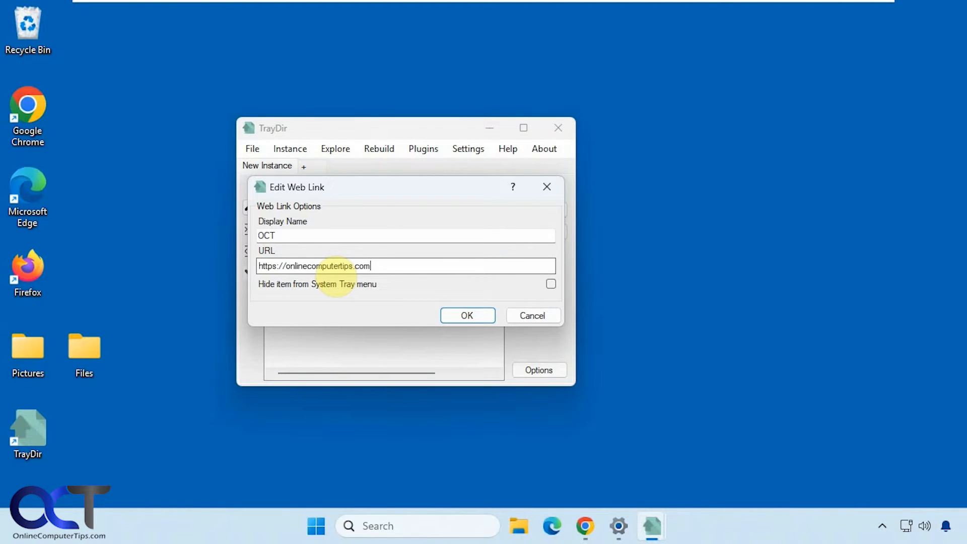
left_click(461, 313)
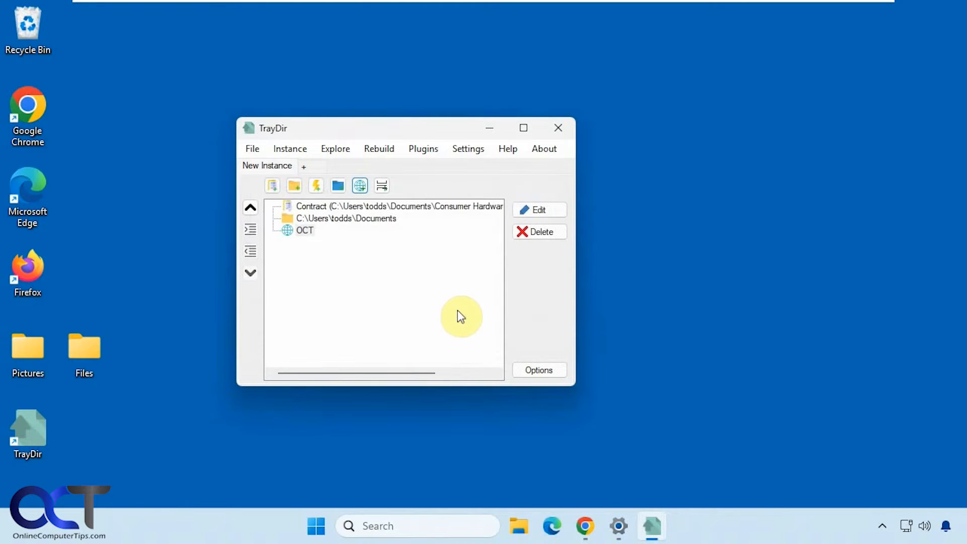
Step: Insert a separator below the web link, followed by a folder item for the user's Pictures folder with the display name "Pictures"
left_click(382, 185)
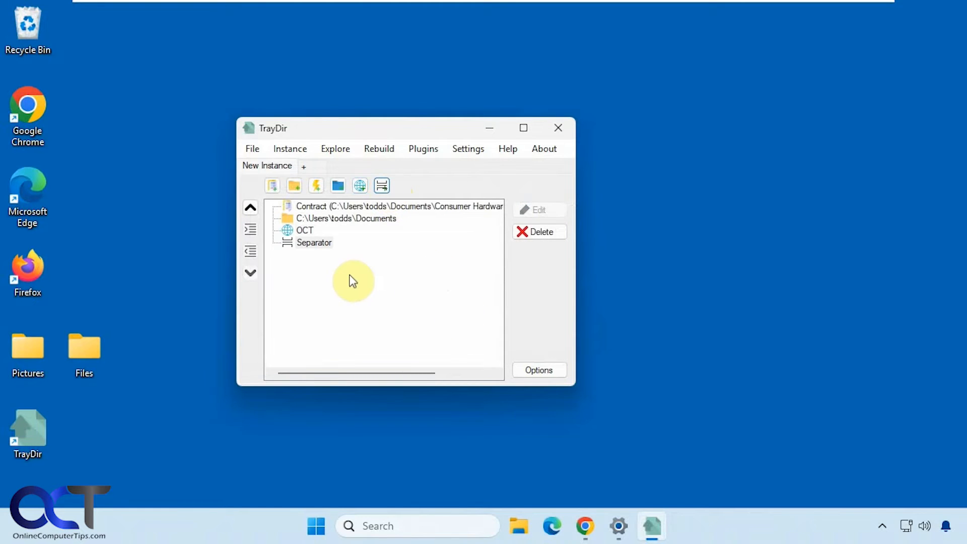
left_click(294, 186)
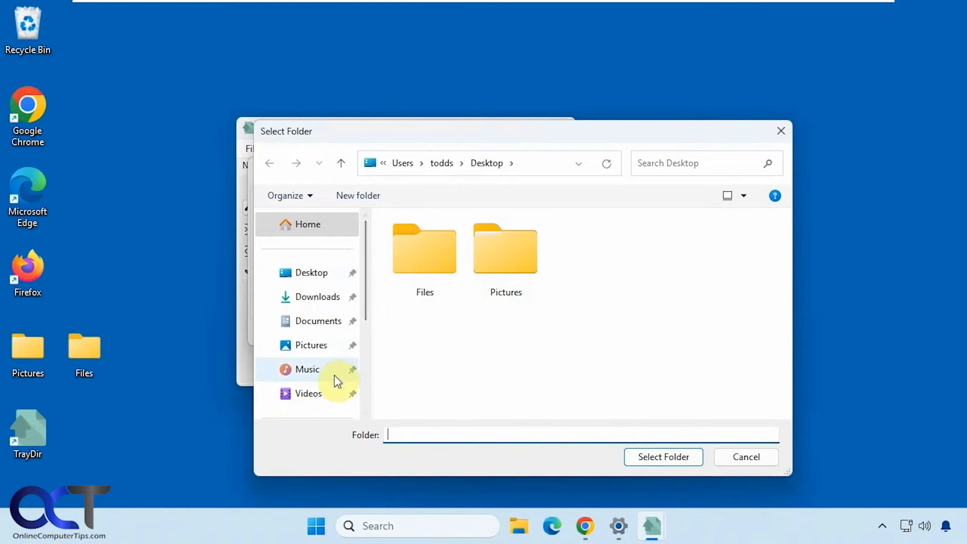
left_click(320, 345)
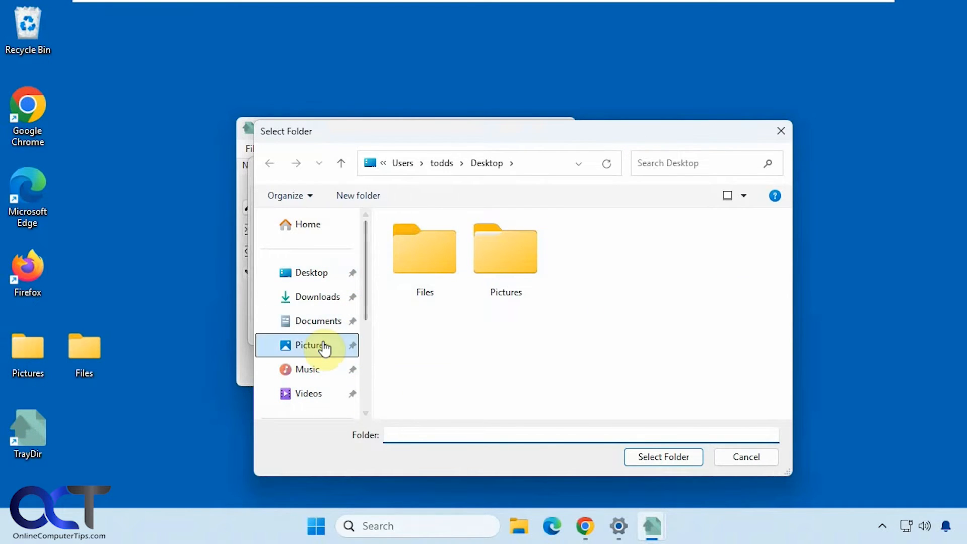
left_click(655, 458)
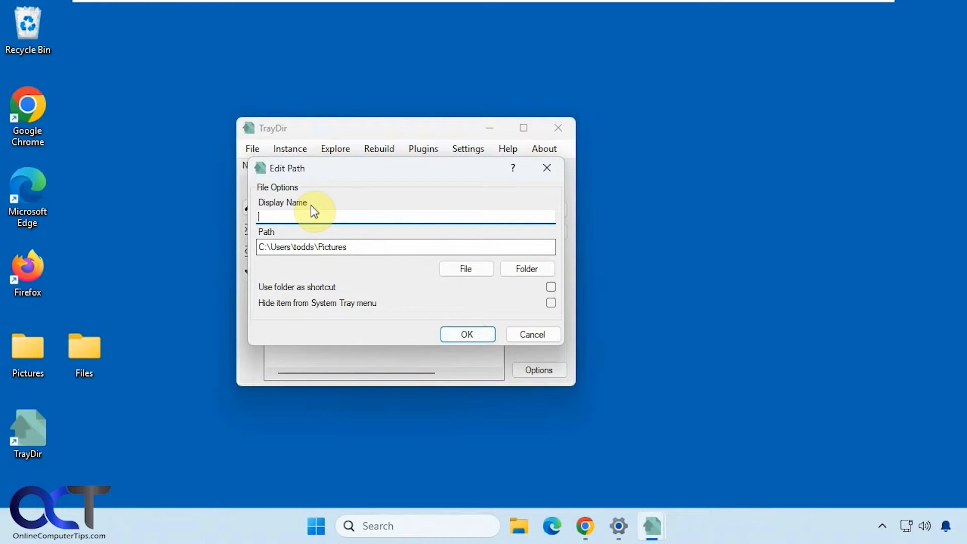
type("Pictures")
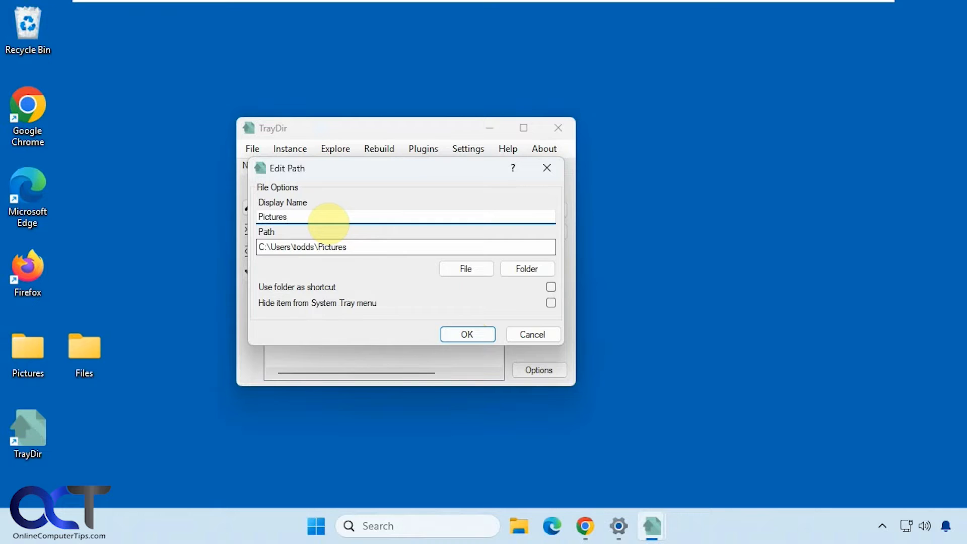
left_click(461, 336)
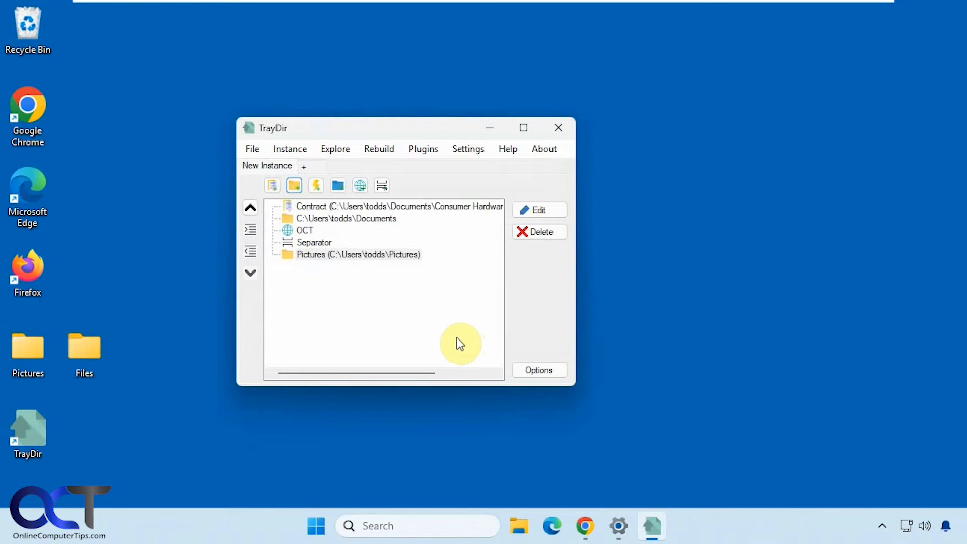
Step: Save the configuration and check the TrayDir entry among the hidden system tray icons
left_click(256, 149)
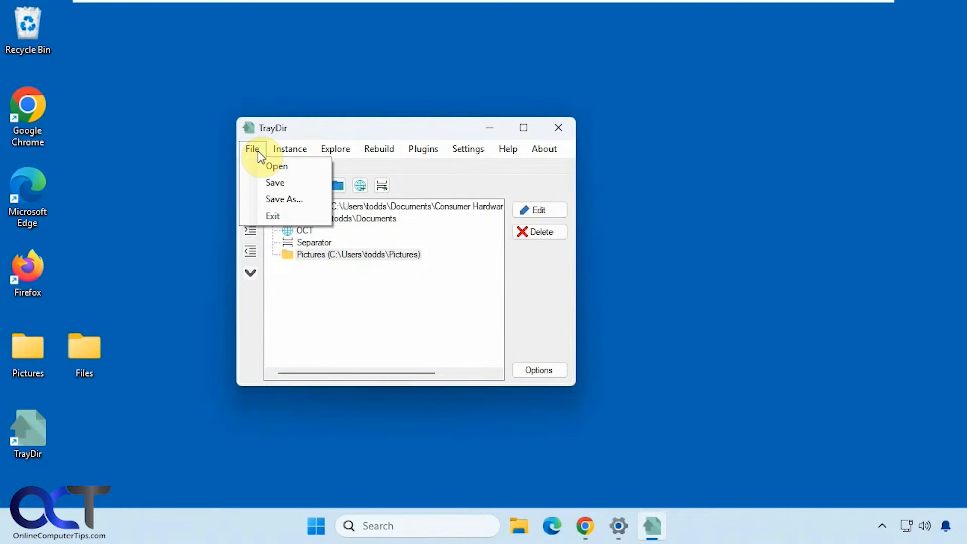
left_click(267, 181)
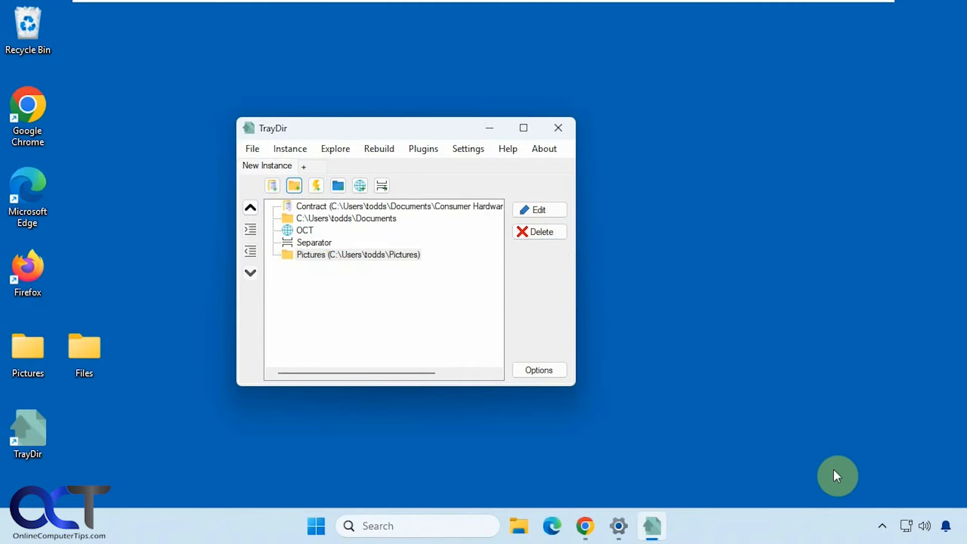
left_click(881, 526)
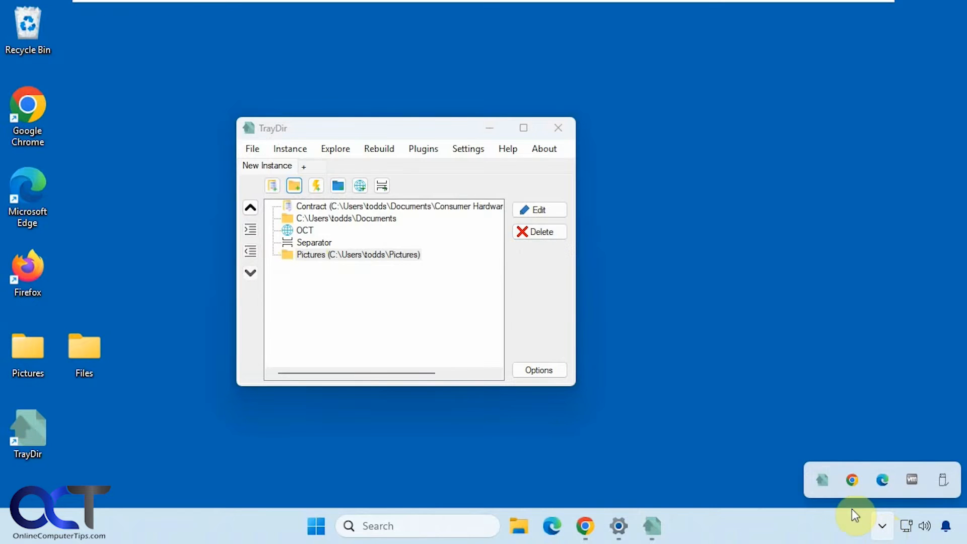
left_click(820, 479)
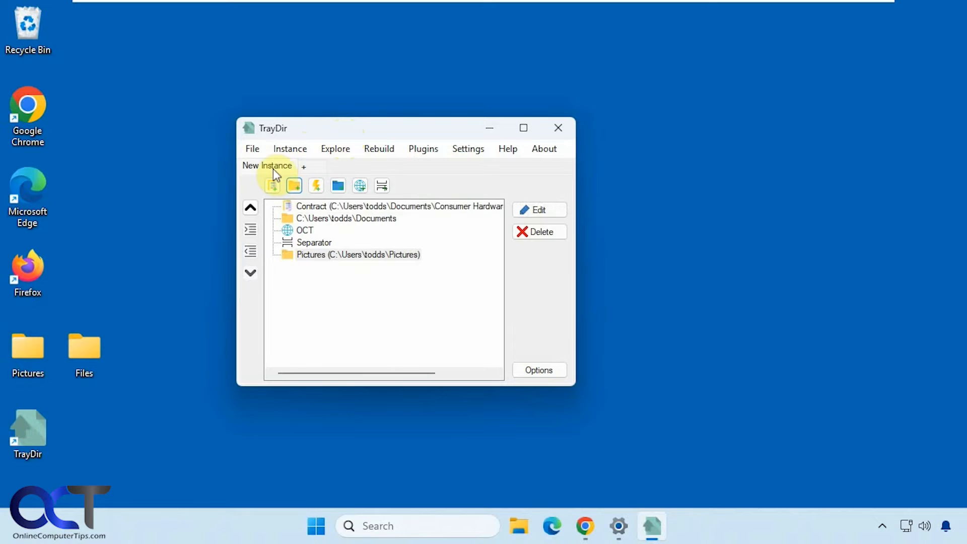
Step: Rename the current instance to "Default"
left_click(291, 149)
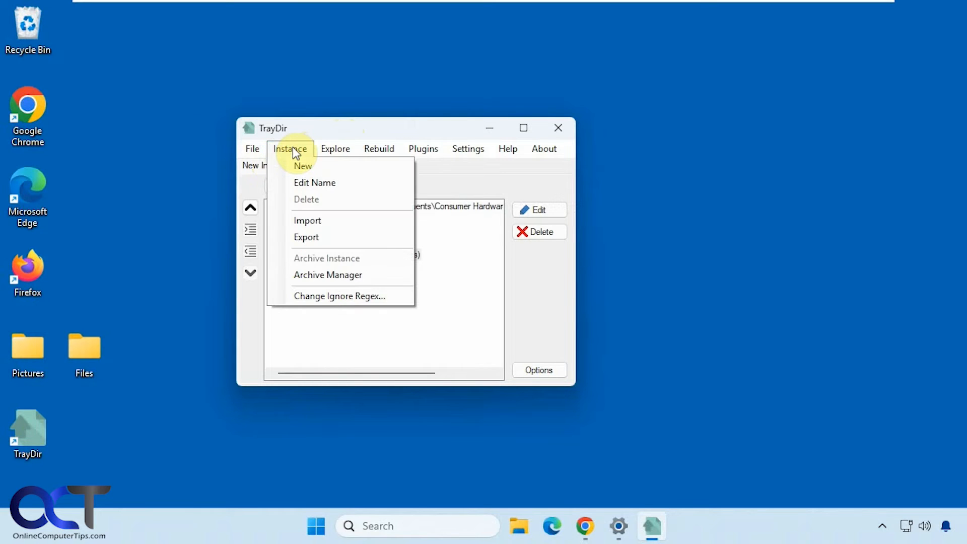
left_click(308, 181)
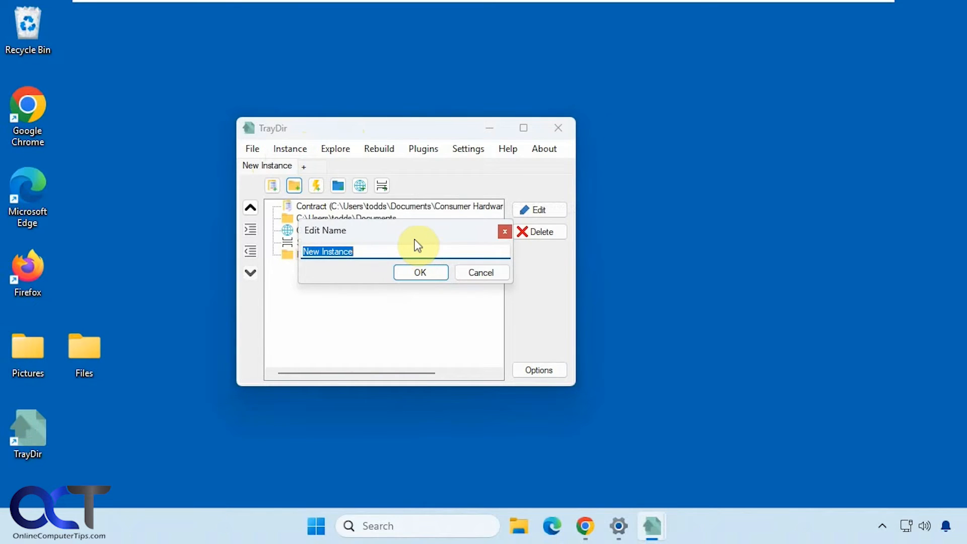
type("Default")
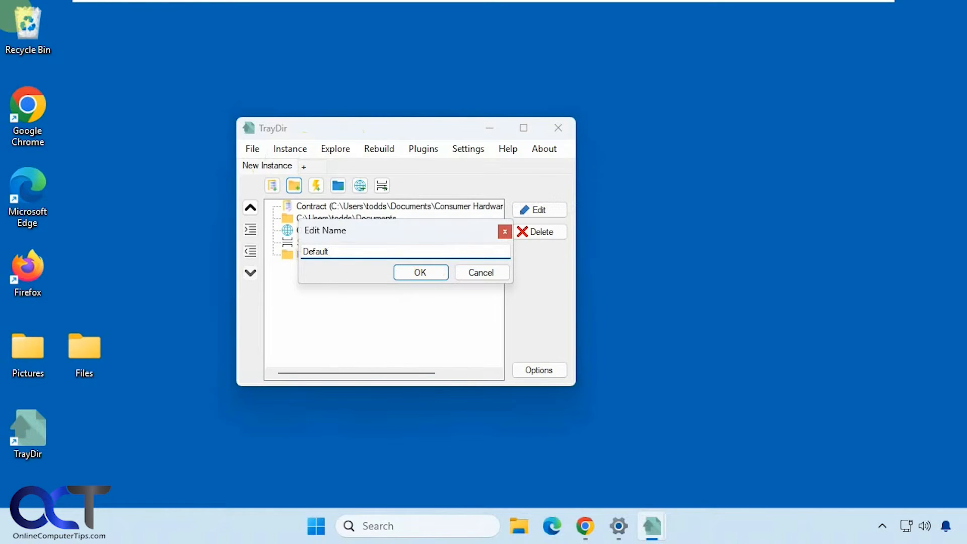
left_click(433, 273)
left_click(800, 471)
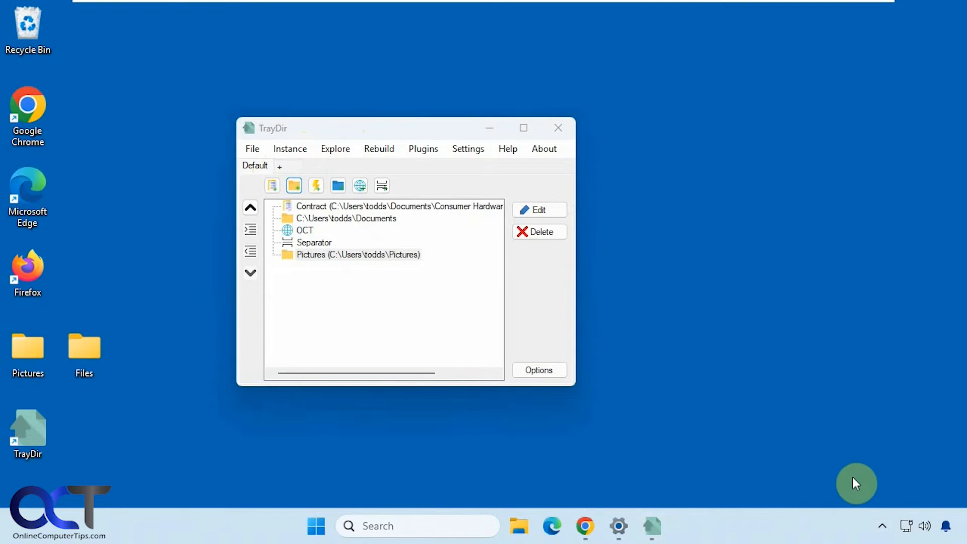
Step: Open the Contract item from TrayDir's system tray menu and dismiss the font message in Adobe Acrobat
left_click(881, 525)
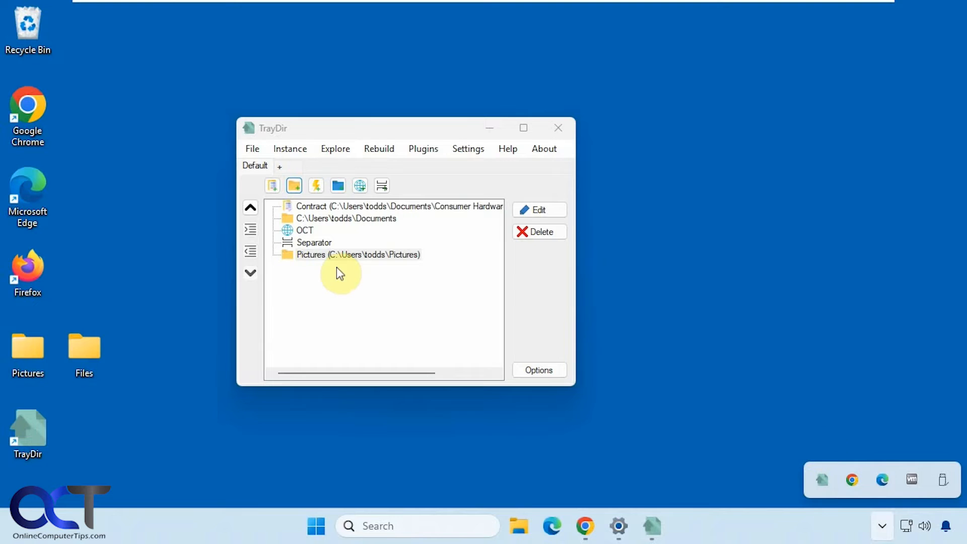
left_click(825, 476)
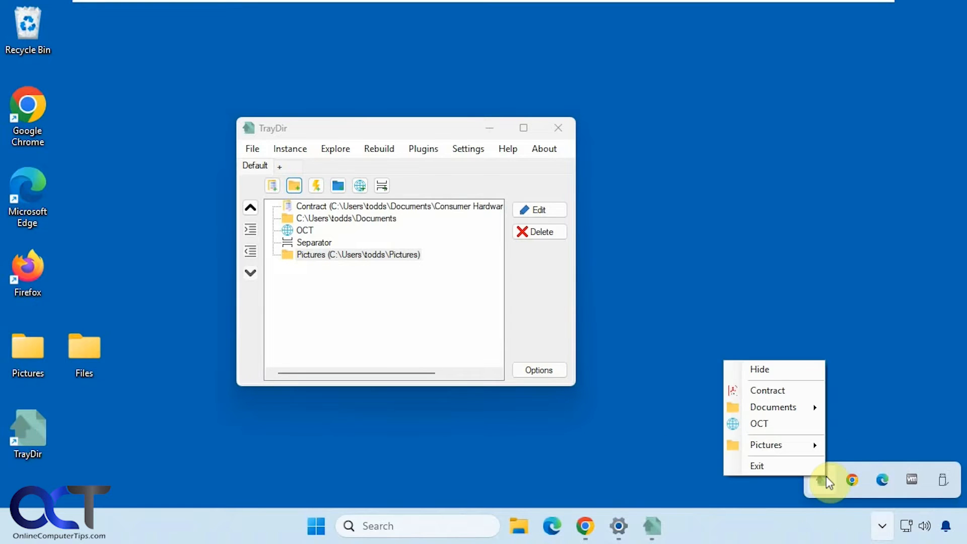
left_click(773, 391)
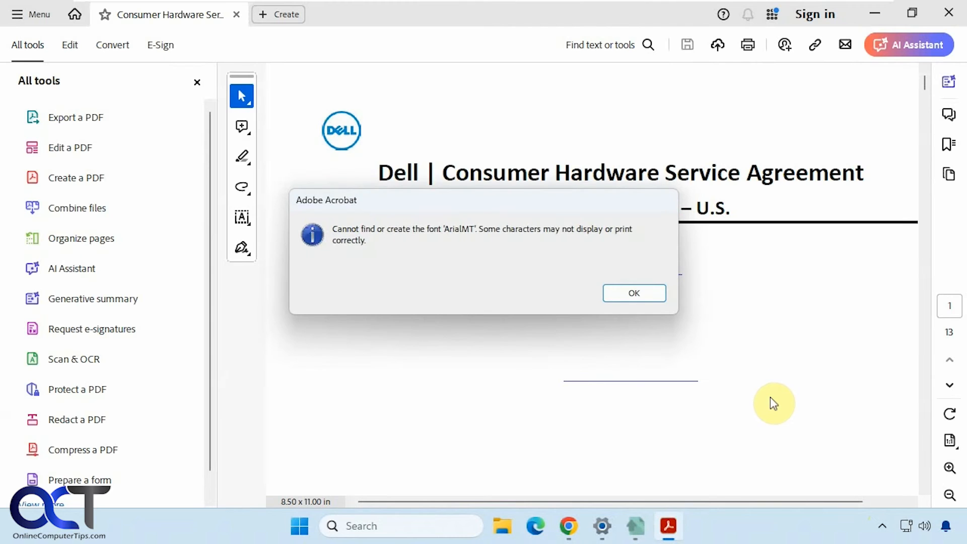
left_click(654, 296)
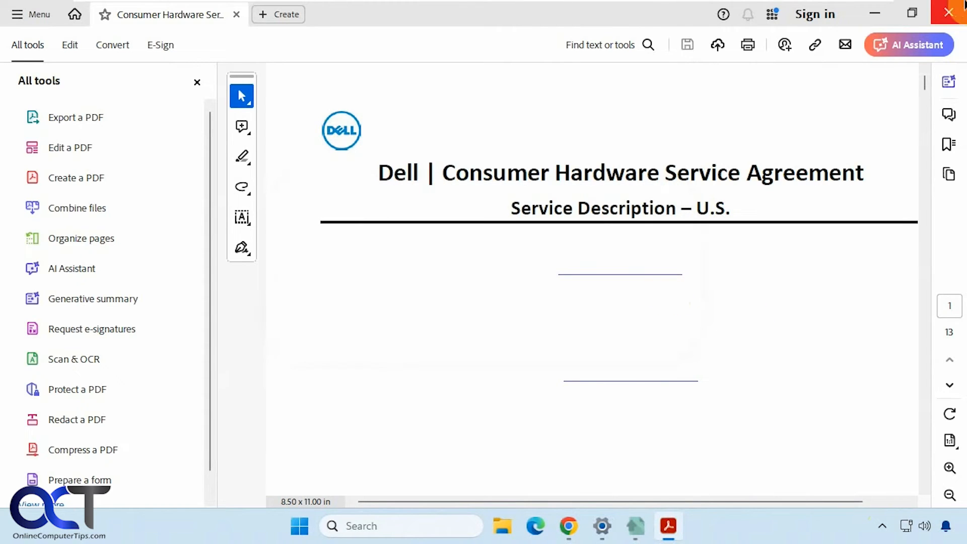
Step: Close the contract PDF and test the OCT web link from TrayDir's system tray menu, closing the browser after the site loads
left_click(954, 15)
left_click(881, 526)
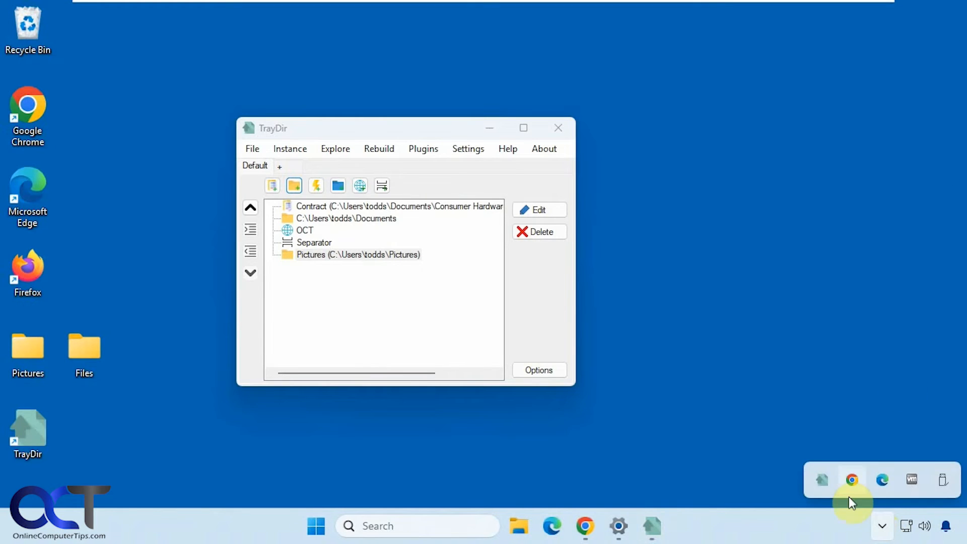
left_click(823, 482)
mouse_move(788, 417)
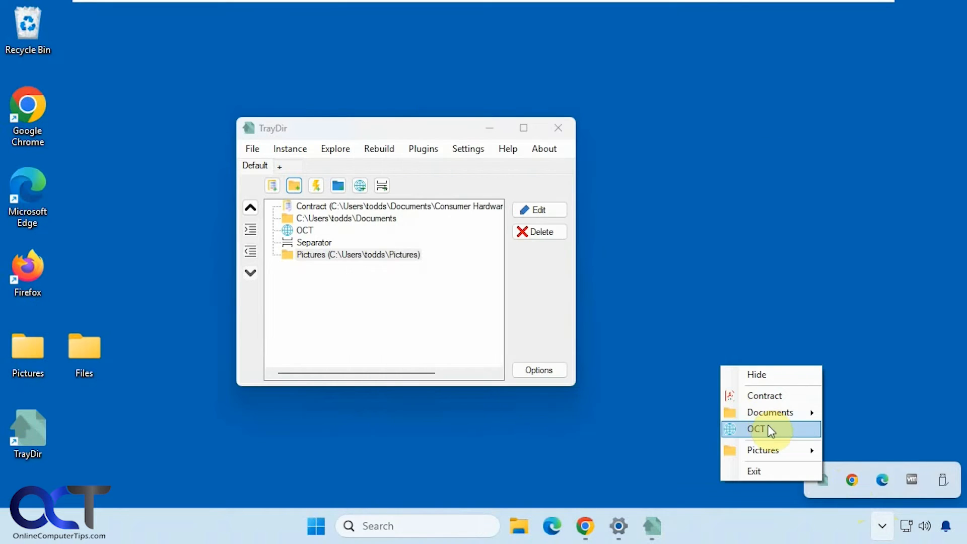
left_click(766, 428)
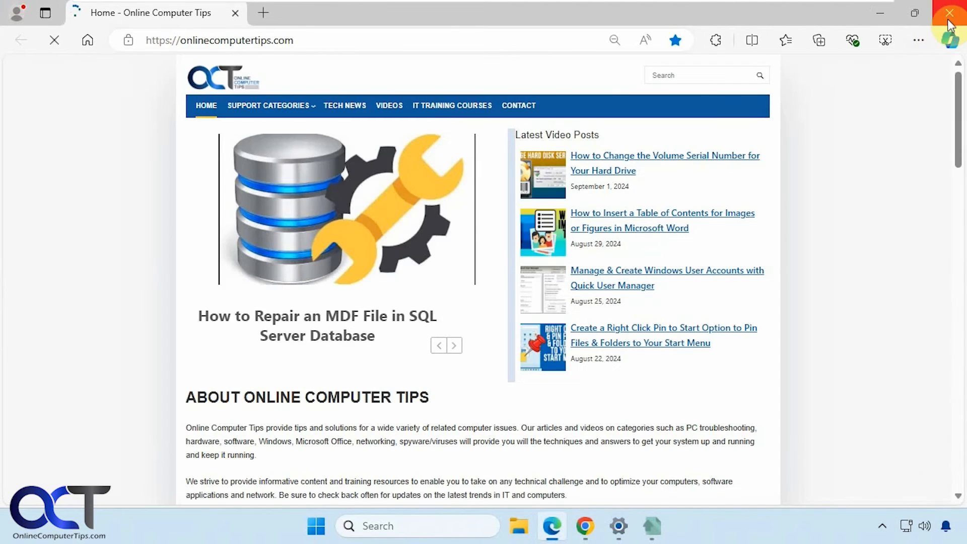
left_click(941, 18)
Step: Review the entries in TrayDir's system tray menu again and return to the TrayDir window
left_click(882, 524)
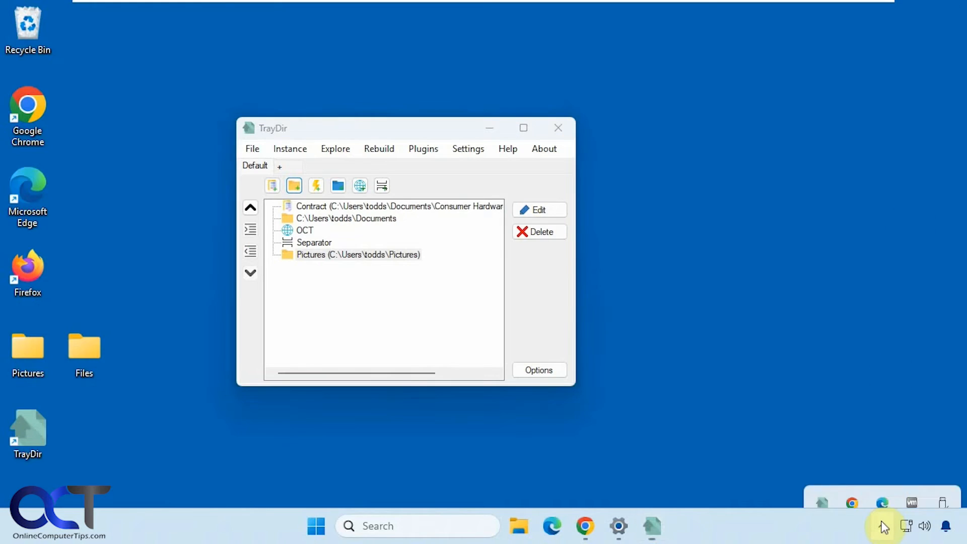
left_click(822, 481)
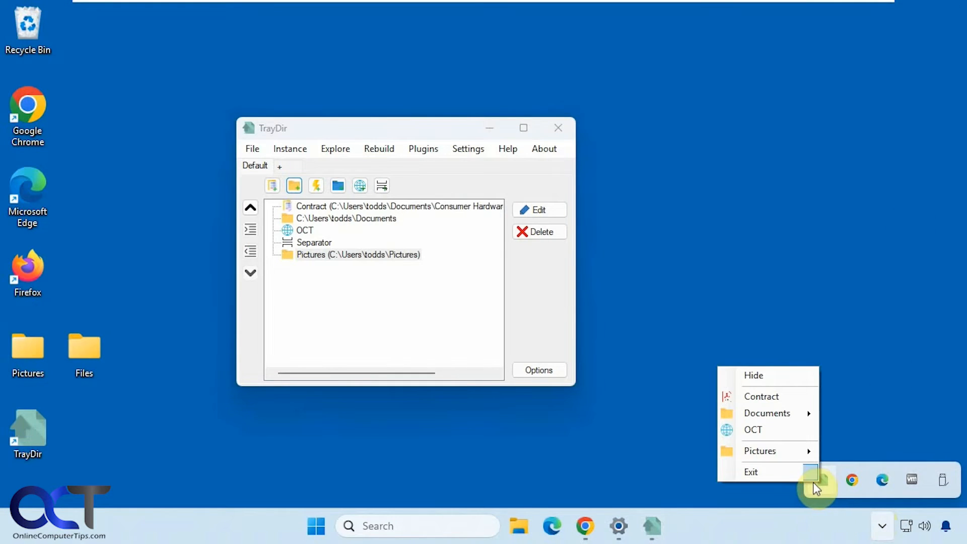
mouse_move(805, 454)
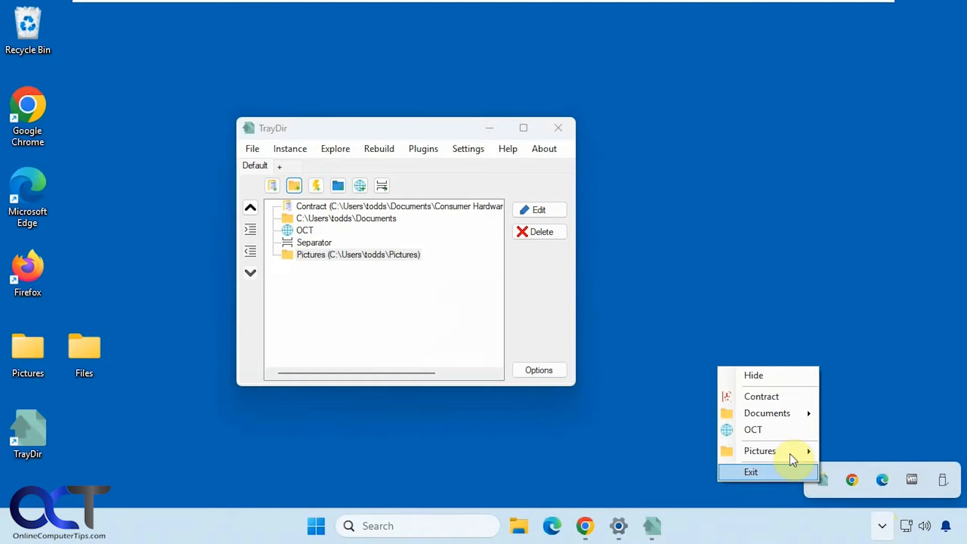
left_click(409, 338)
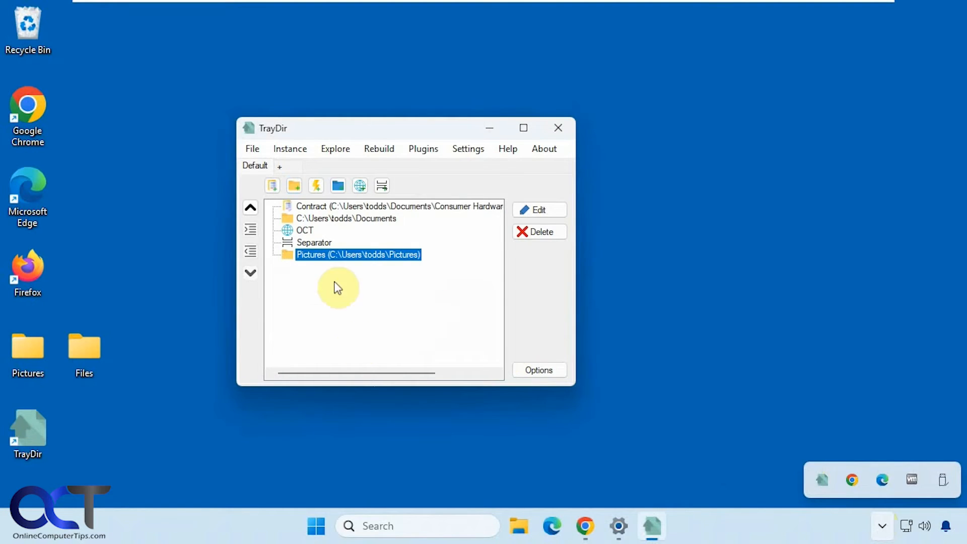
Step: Add a second TrayDir instance and name it "2"
left_click(285, 167)
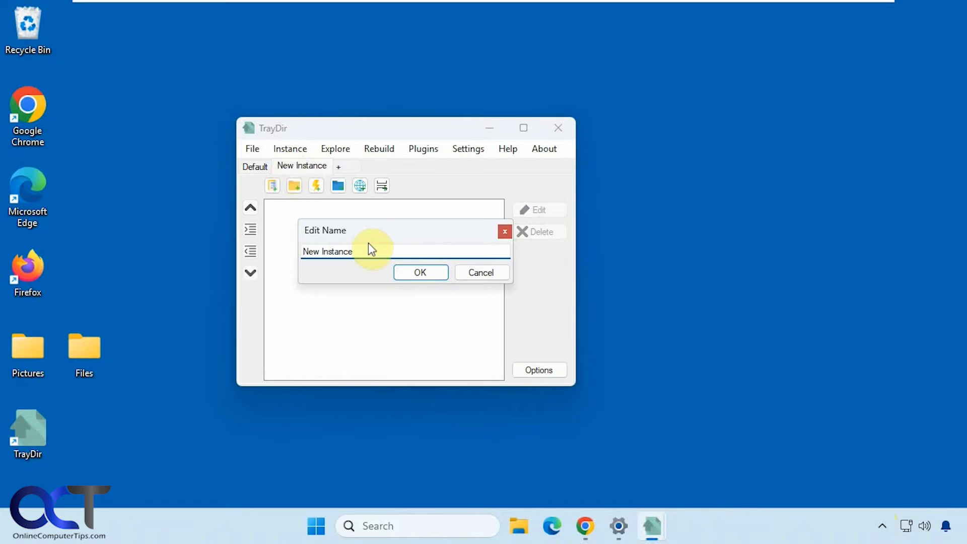
left_click_drag(367, 248, 286, 243)
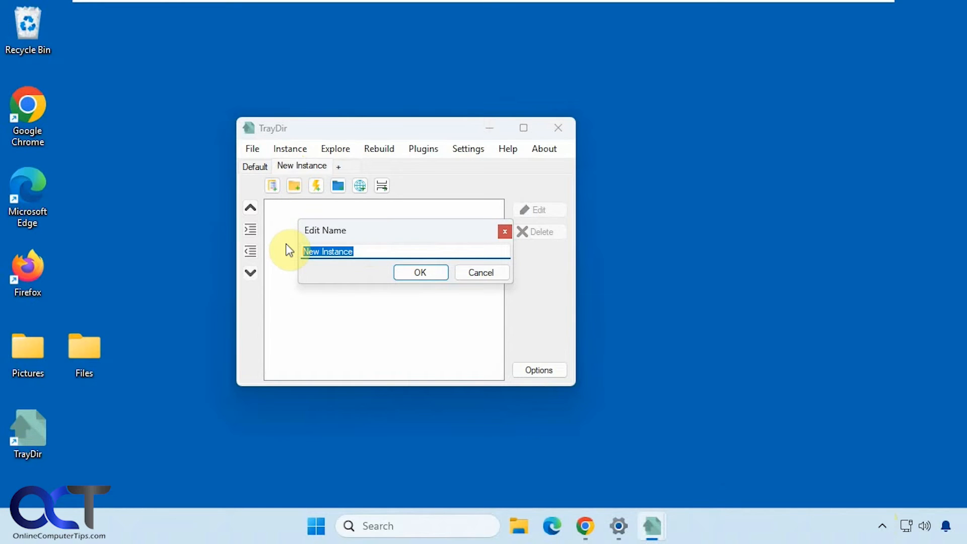
type("2")
left_click(418, 272)
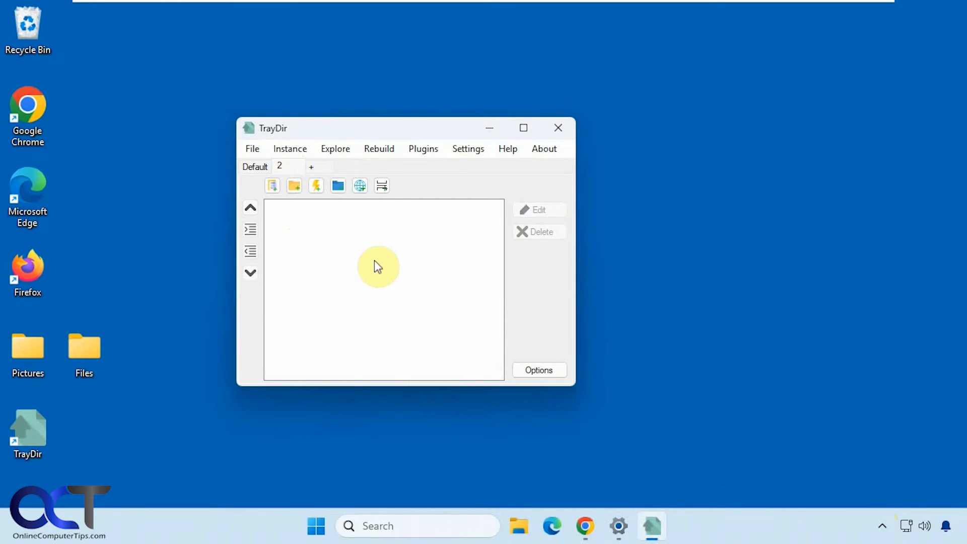
Step: Insert a file item for Beach.avif from the desktop's Pictures\Vacation folder into instance 2, leaving the display name empty
left_click(273, 186)
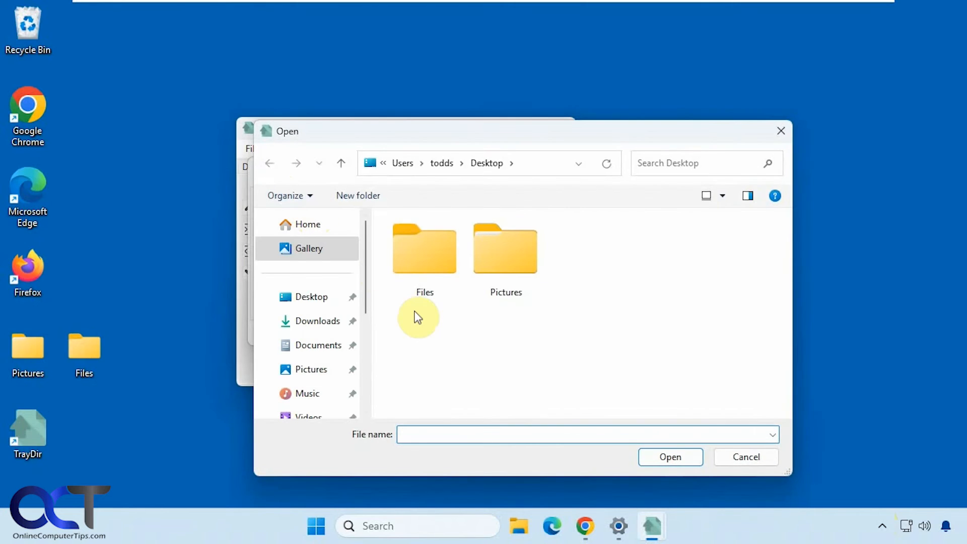
double_click(490, 270)
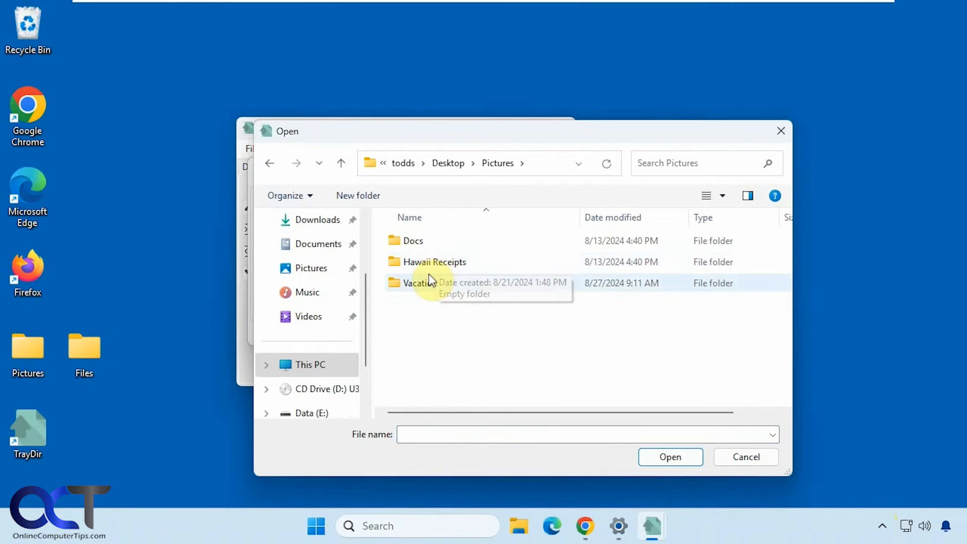
double_click(429, 281)
double_click(509, 270)
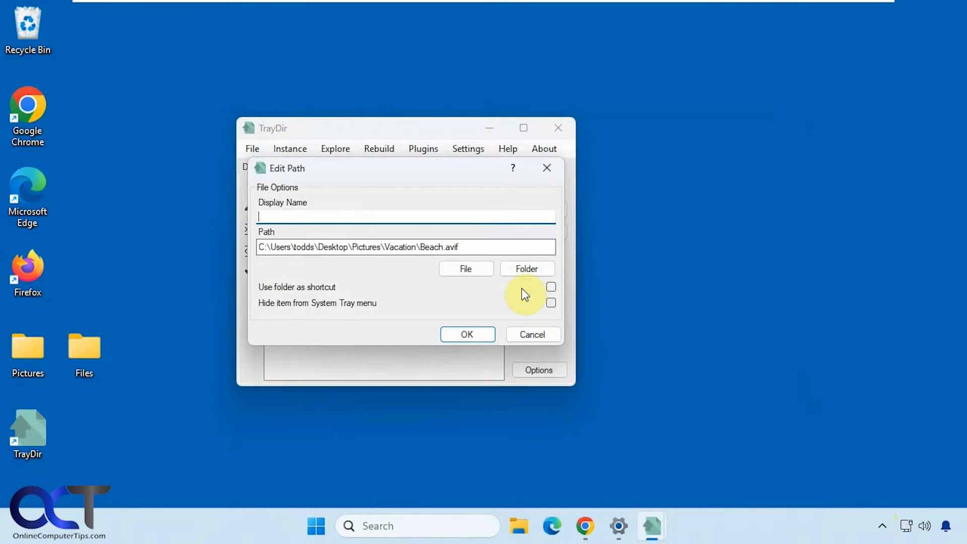
left_click(476, 334)
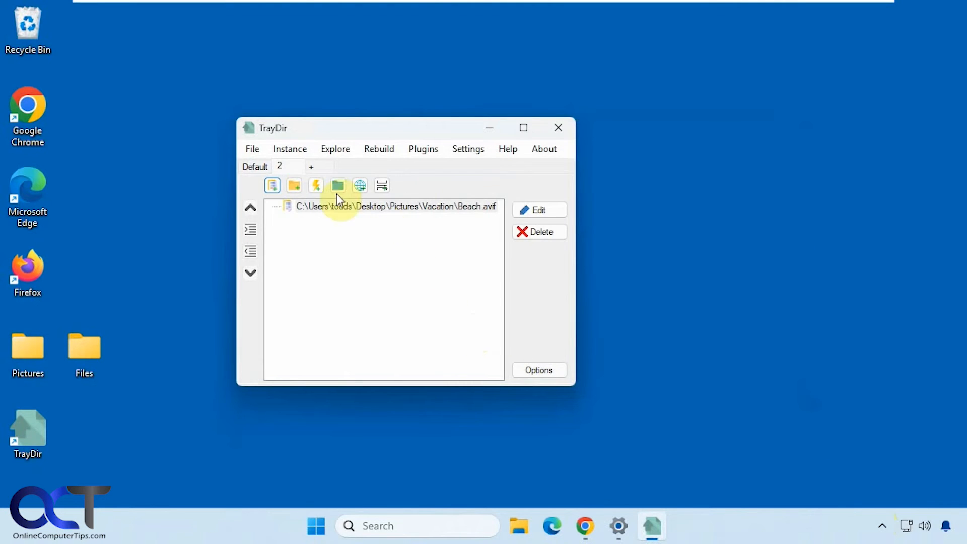
Step: Insert a folder item for the Local Disk (C:) drive into instance 2 without a display name
left_click(295, 188)
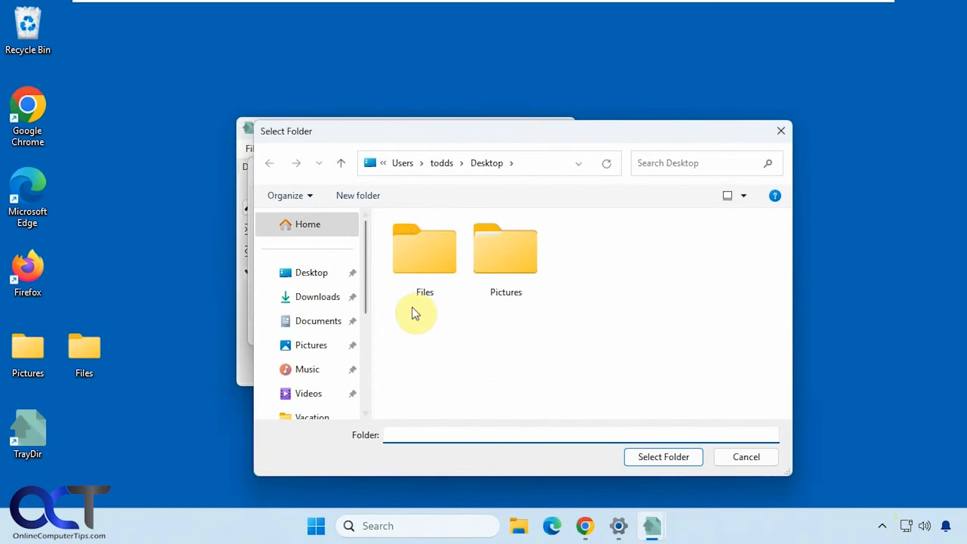
left_click_drag(366, 298, 365, 349)
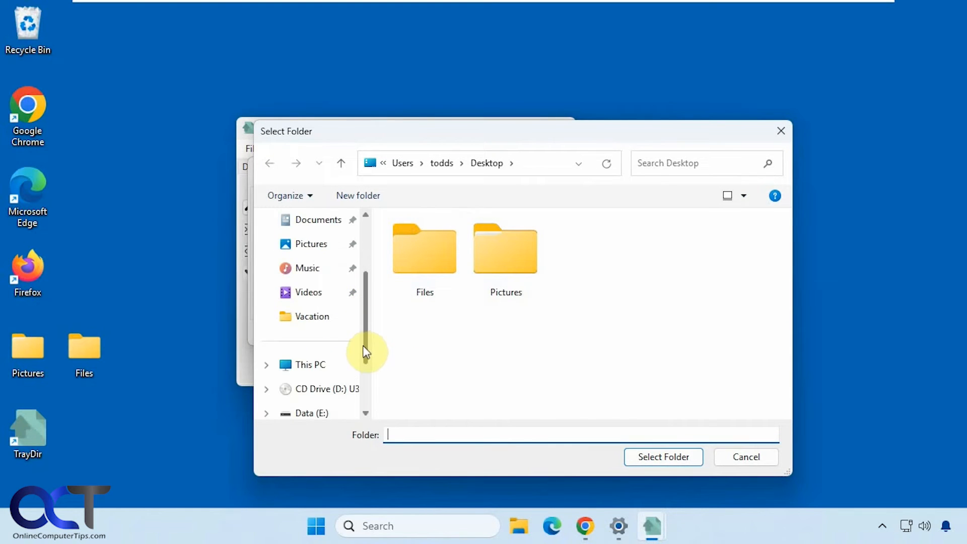
left_click(316, 363)
left_click(476, 258)
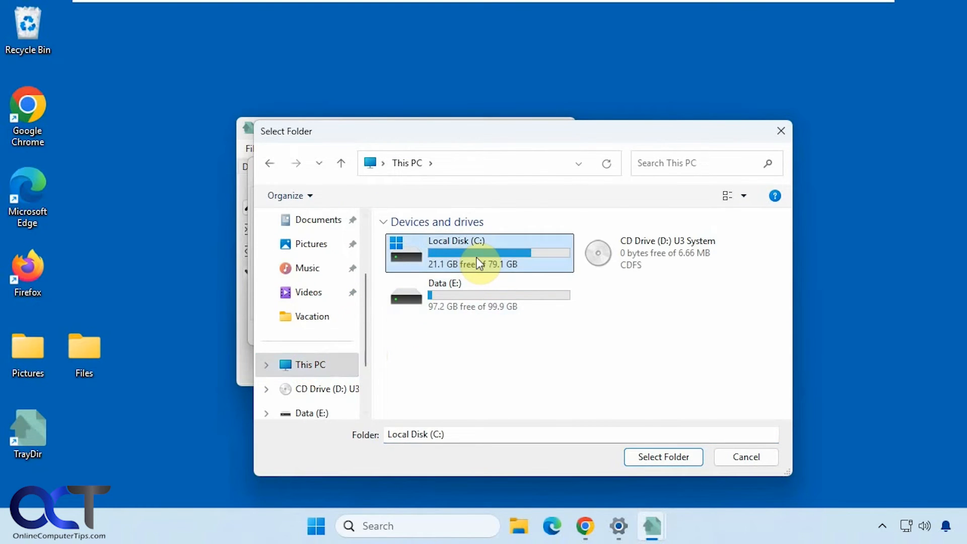
left_click(658, 457)
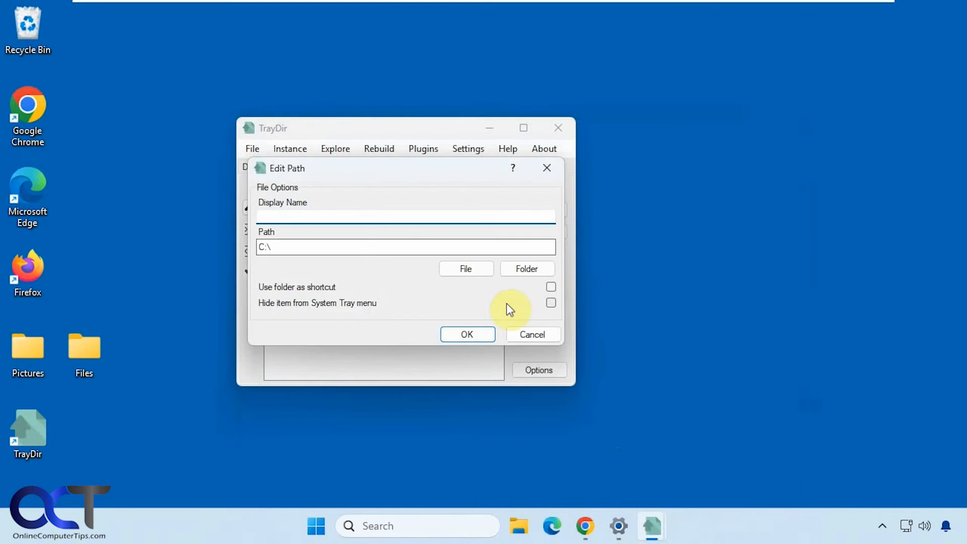
left_click(464, 333)
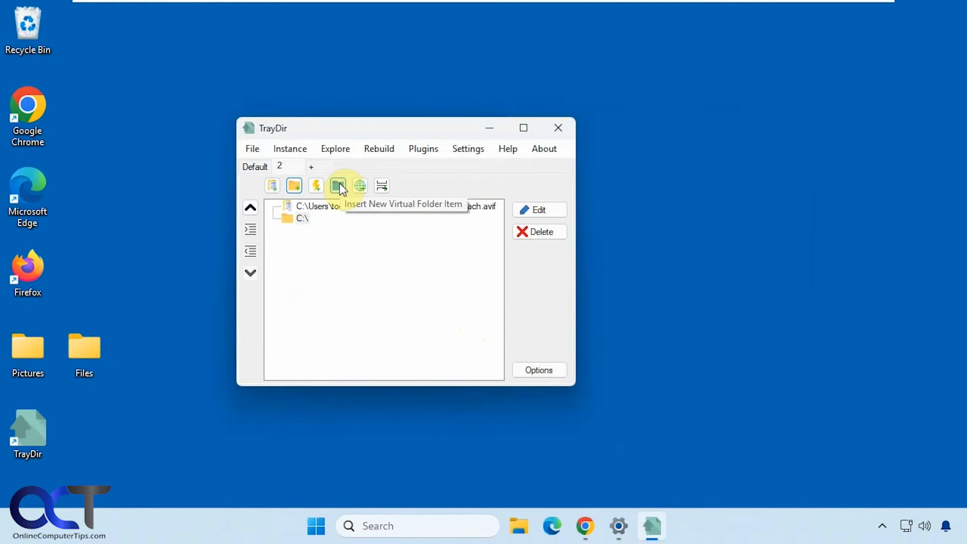
left_click(339, 187)
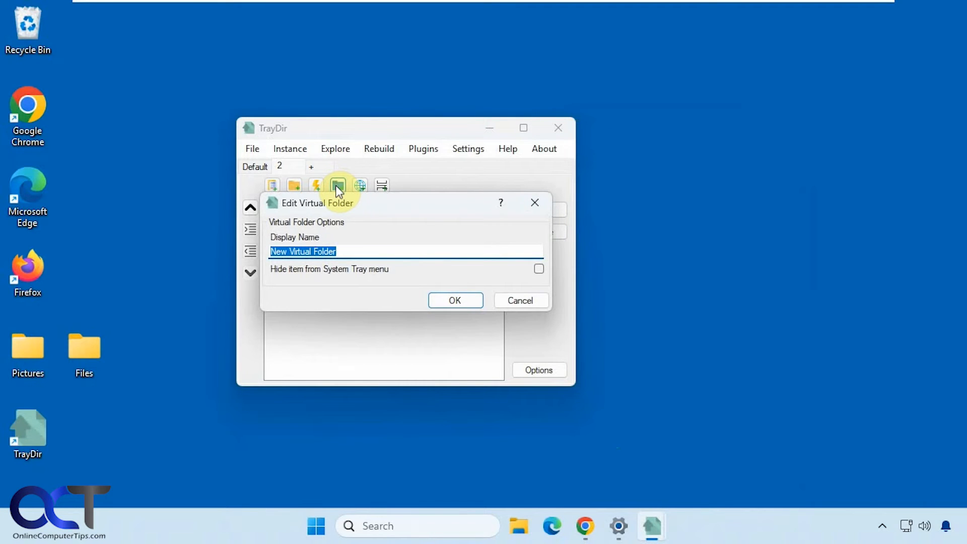
left_click(440, 299)
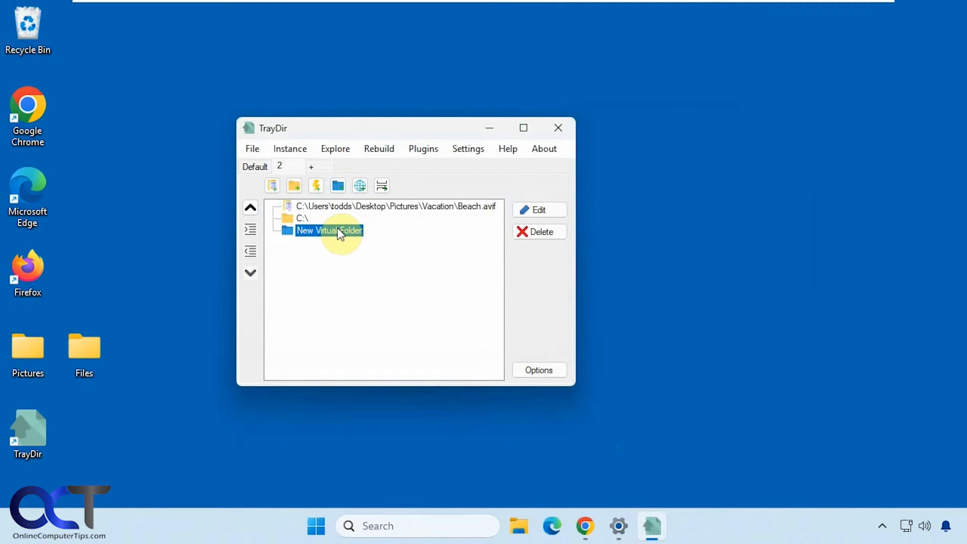
left_click(362, 186)
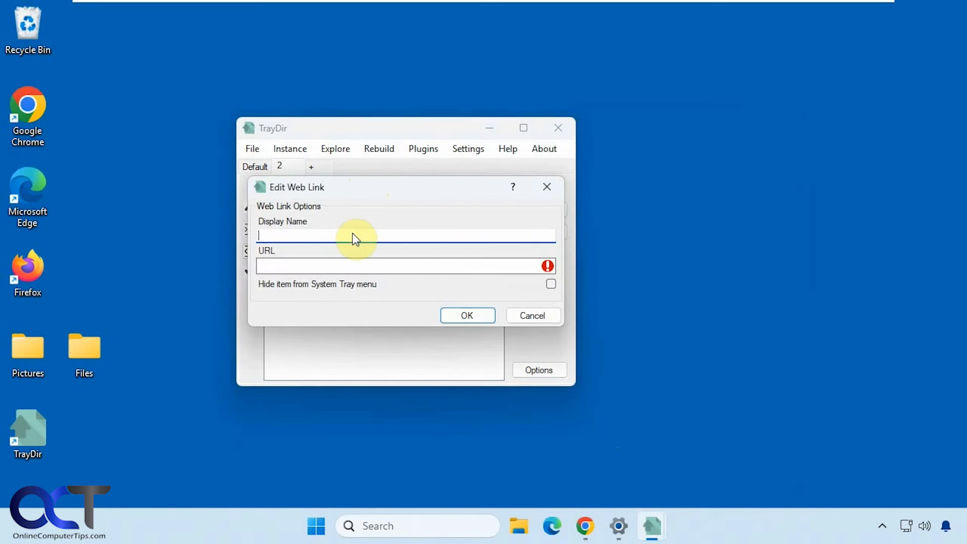
type("MS")
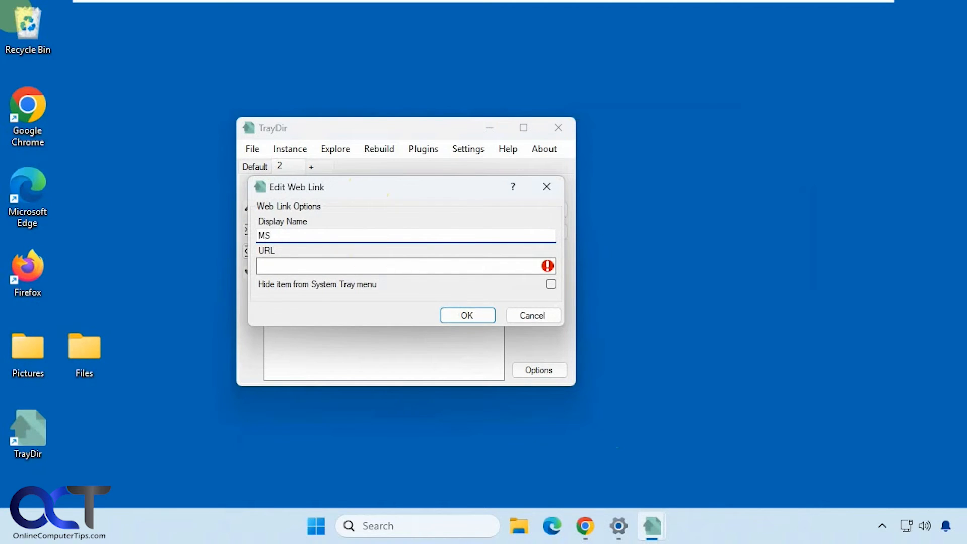
left_click(265, 264)
type("https")
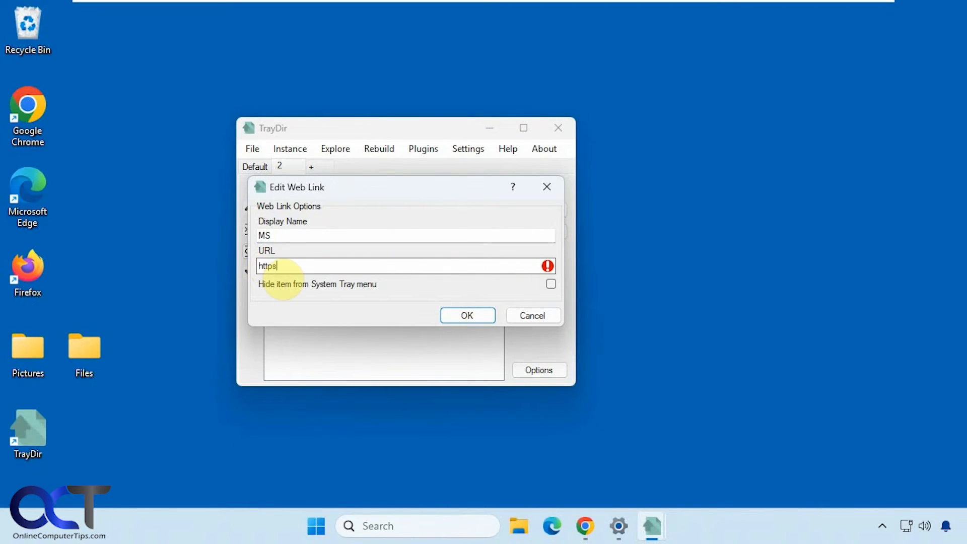
type("://")
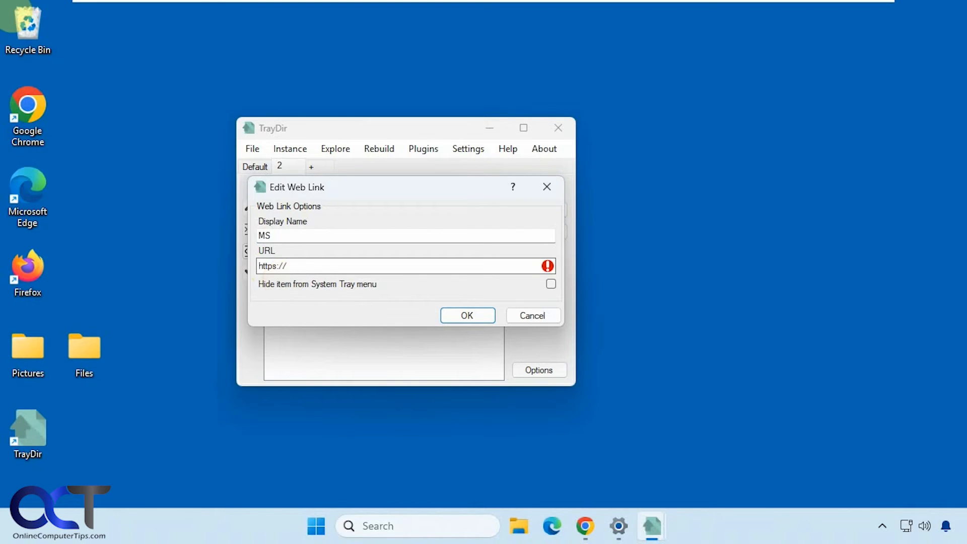
type("microsoft.com")
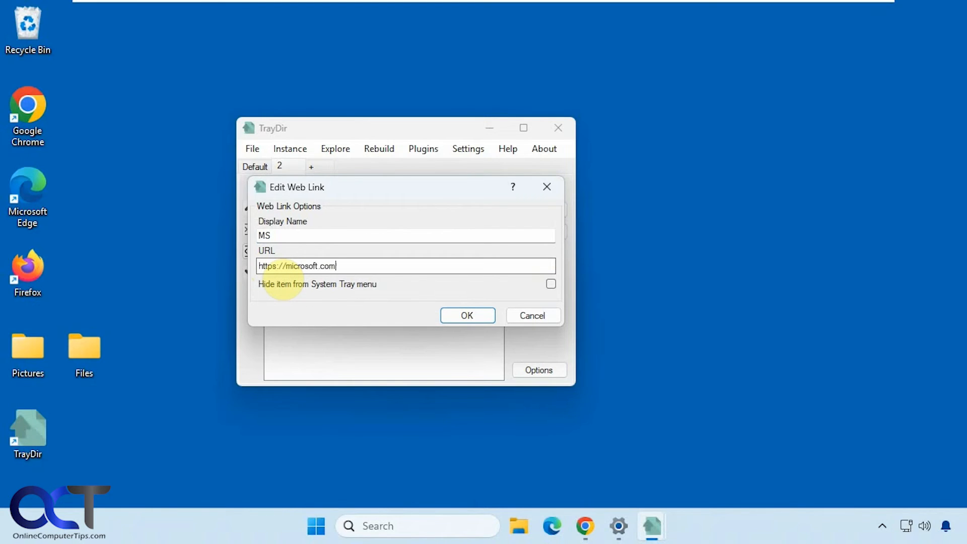
left_click(445, 315)
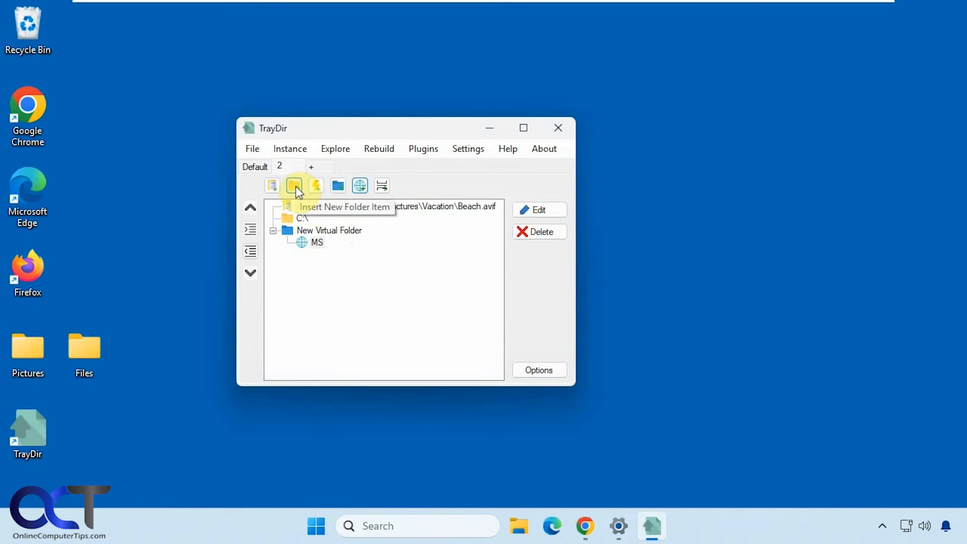
Step: Insert Files.txt from the Documents folder as a file item inside the virtual folder and save the configuration
left_click(280, 186)
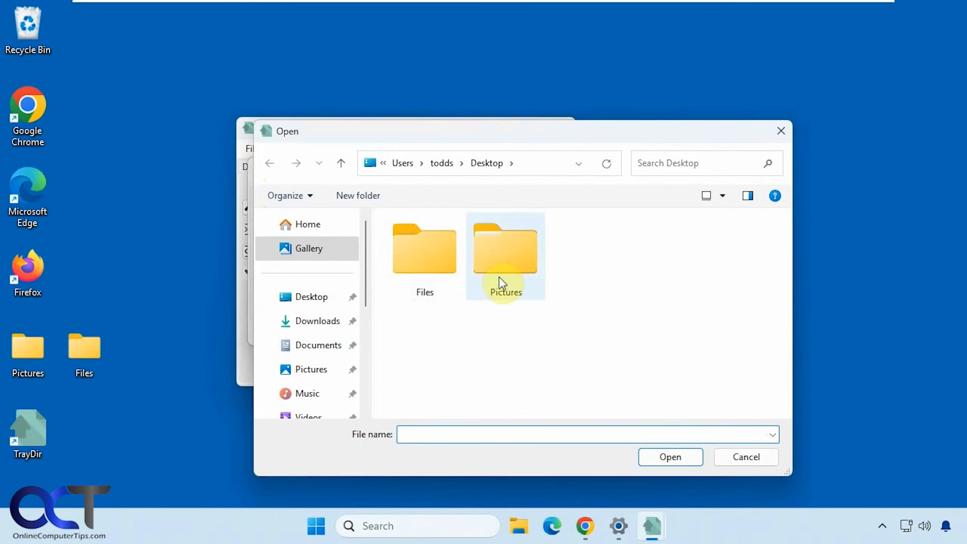
left_click(303, 347)
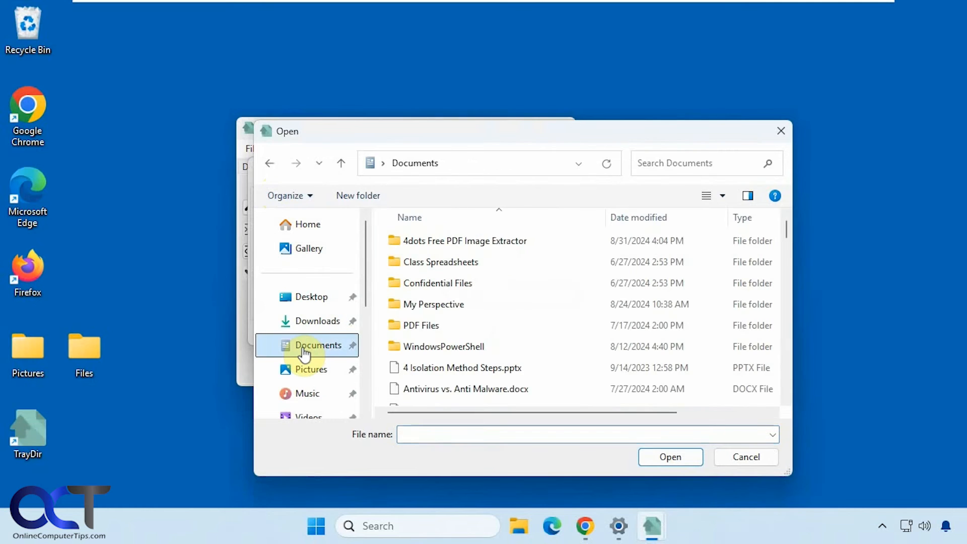
scroll(434, 368, "down", 4)
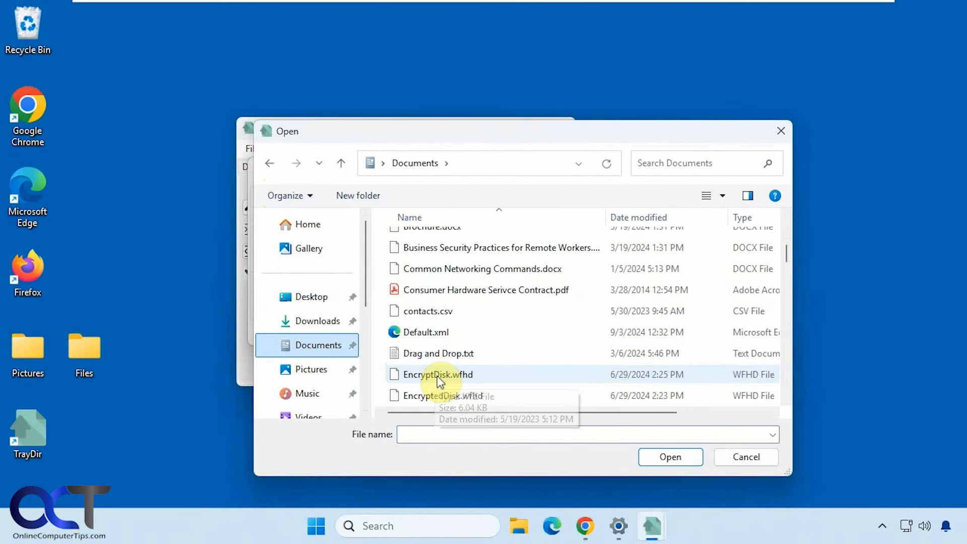
scroll(441, 362, "down", 4)
scroll(443, 360, "up", 2)
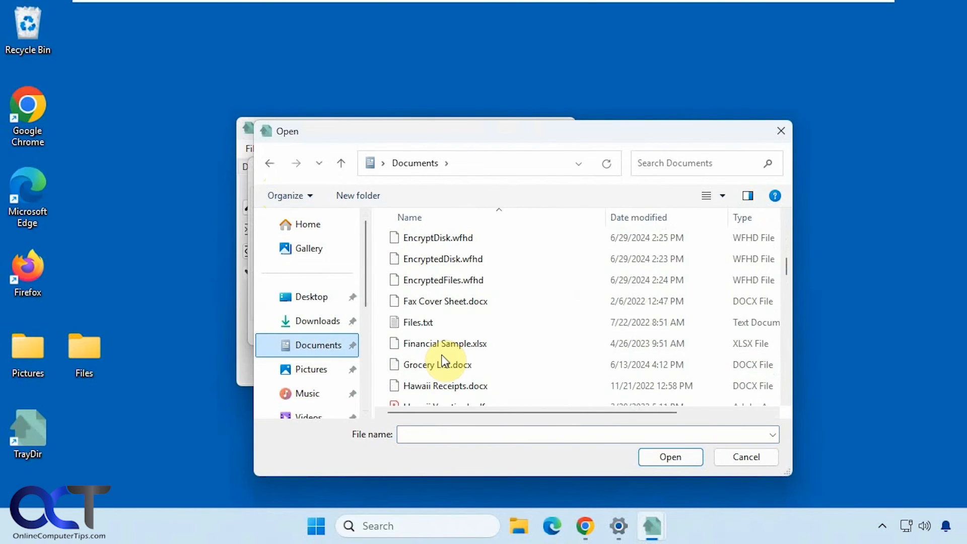
double_click(424, 322)
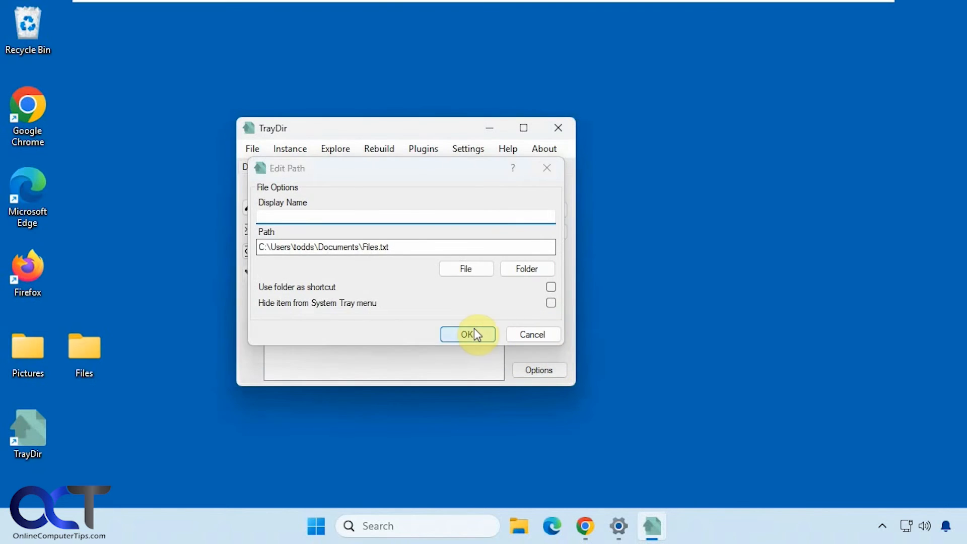
left_click(473, 330)
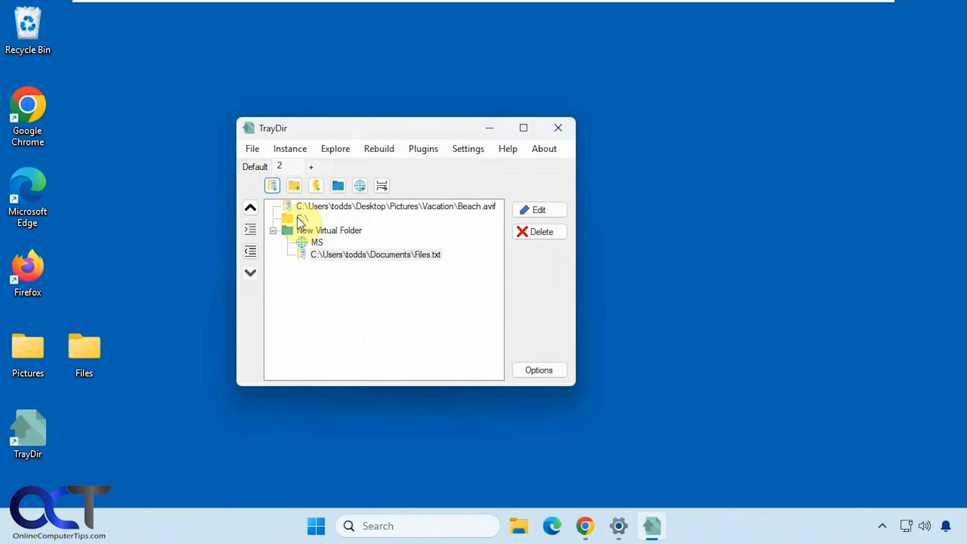
left_click(252, 149)
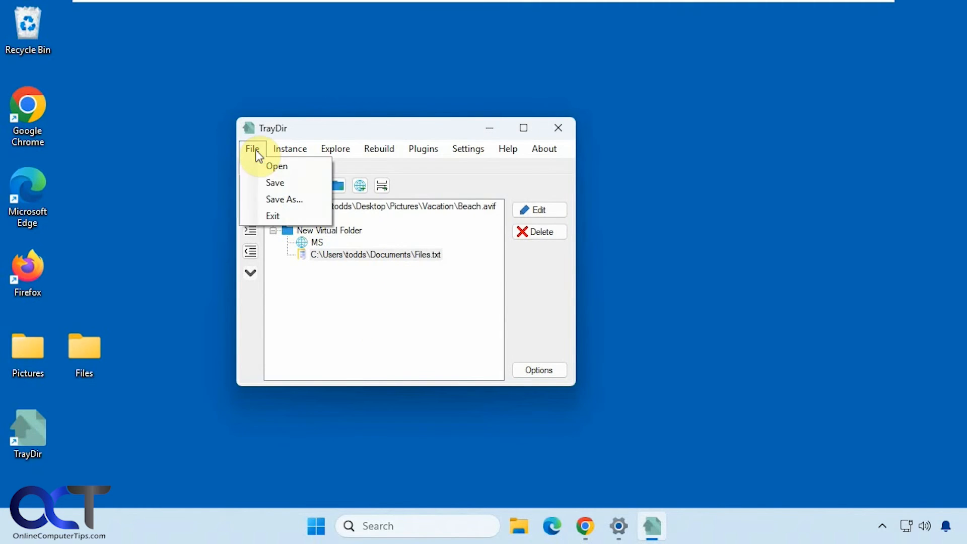
left_click(272, 183)
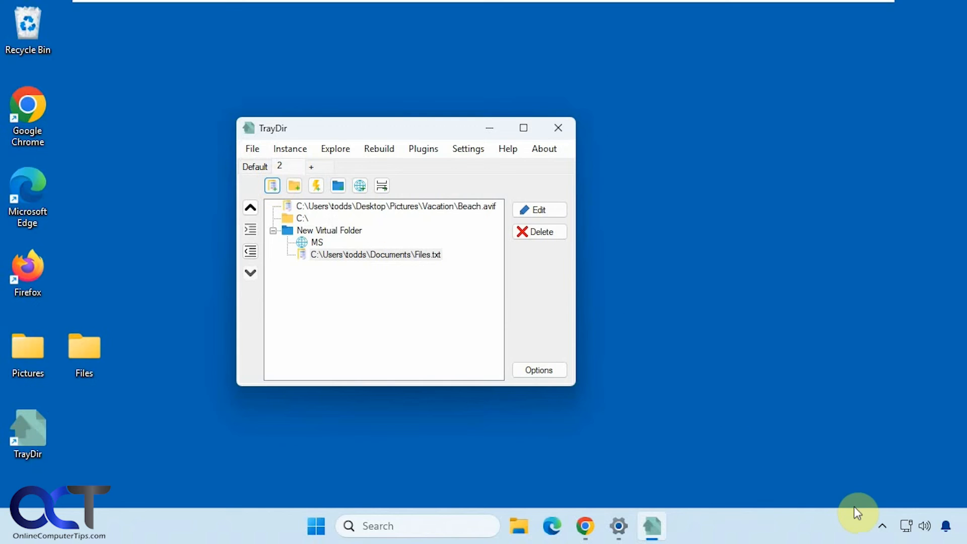
Step: Open instance 2's menu from the system tray and look through its virtual folder and C:\ entries
left_click(881, 525)
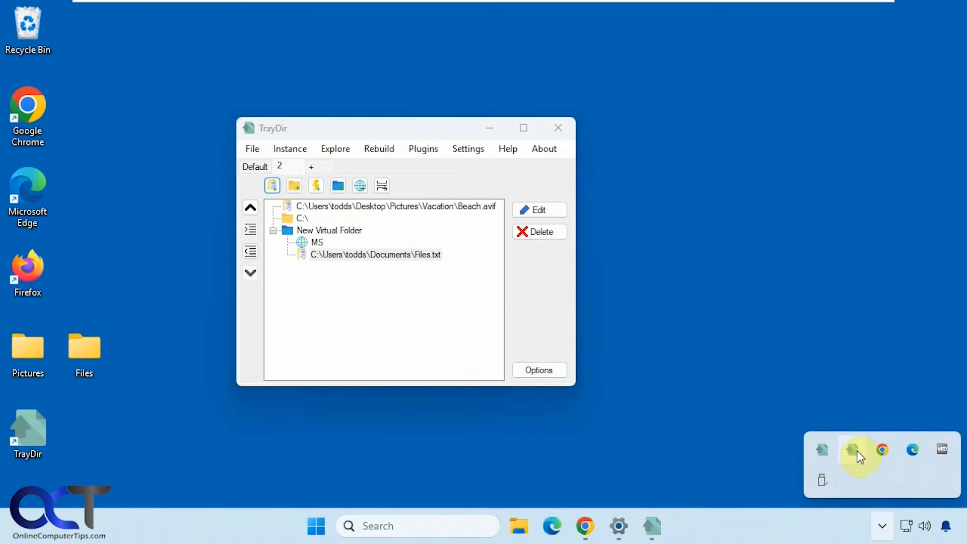
left_click(823, 449)
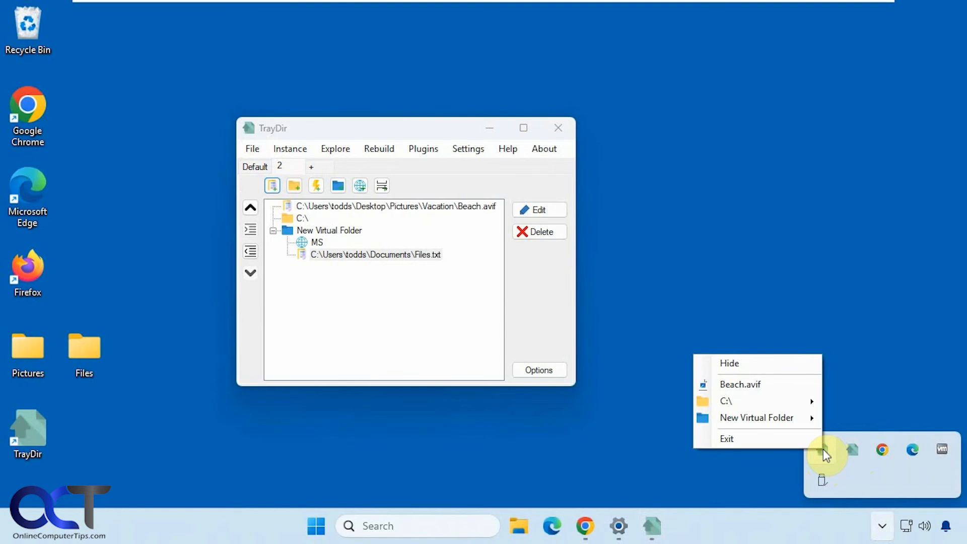
mouse_move(790, 417)
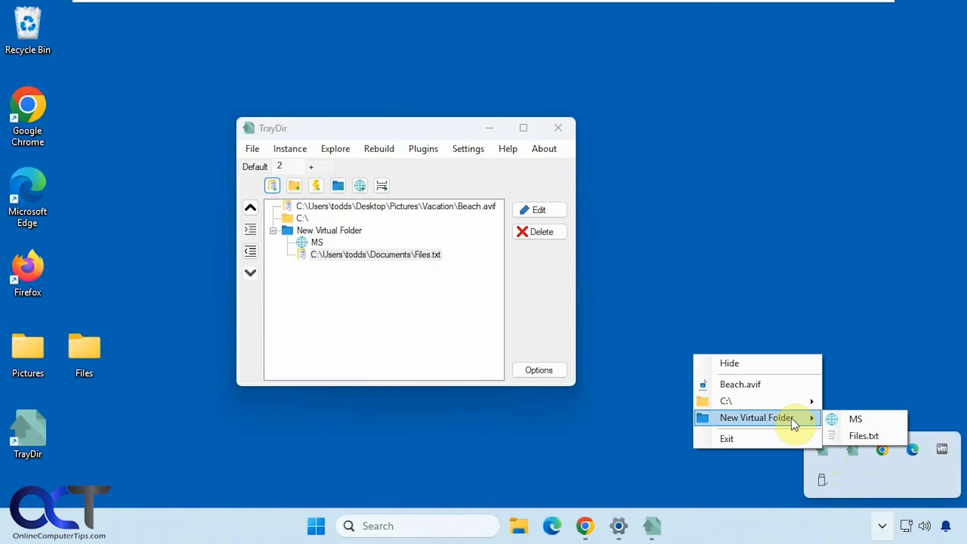
mouse_move(773, 400)
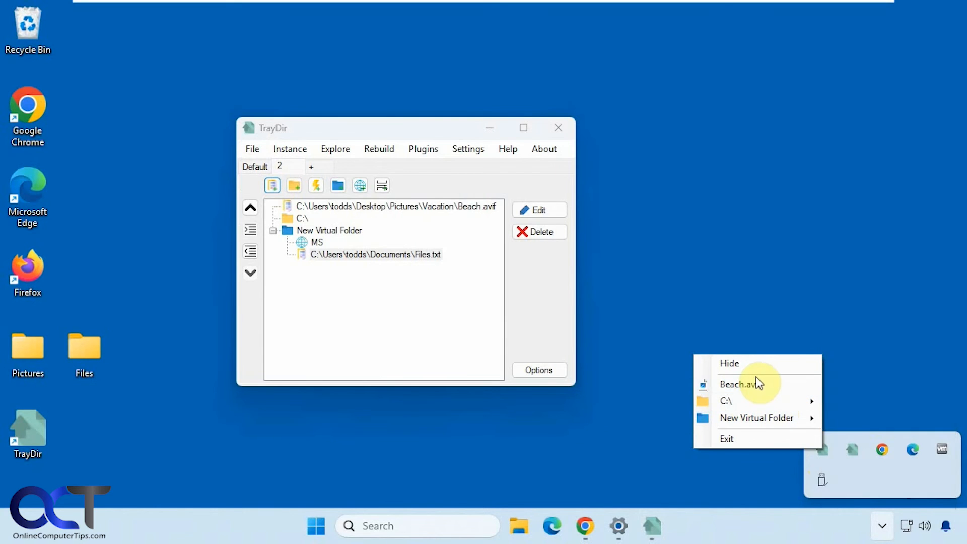
left_click(470, 341)
Step: View the lists of explorable paths for instance 2 and for the Default instance
left_click(334, 150)
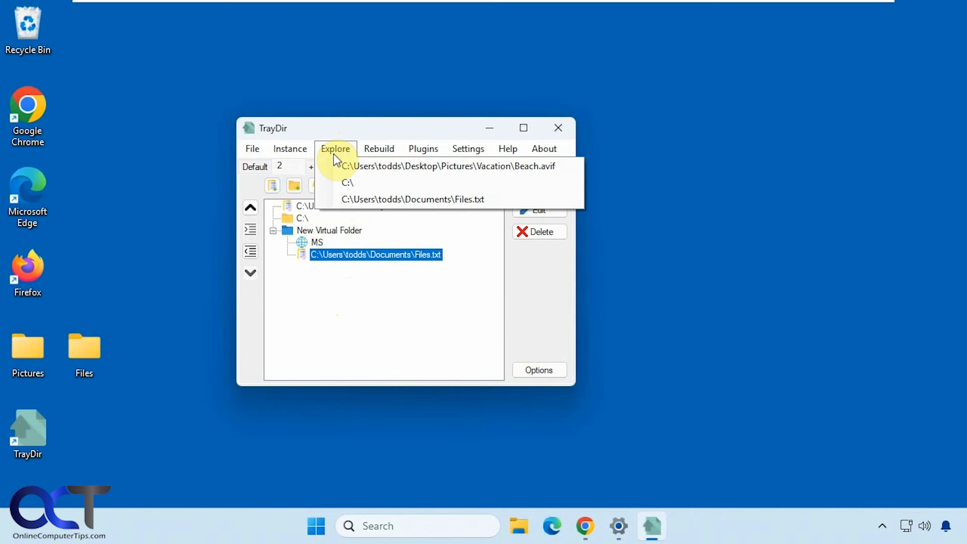
left_click(254, 166)
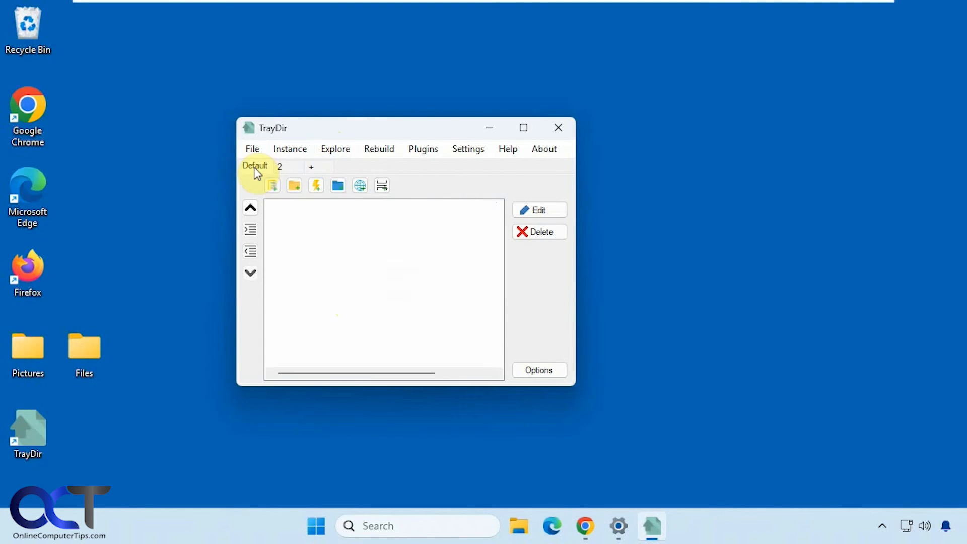
left_click(333, 150)
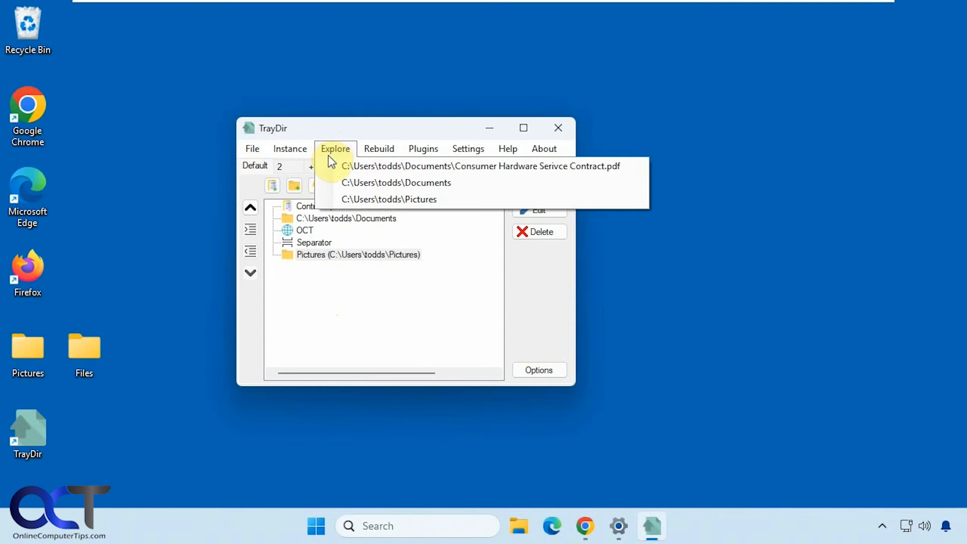
left_click(374, 276)
Step: Rebuild the tray menu and set Menu Sorting to Folders Top in the application settings
left_click(379, 150)
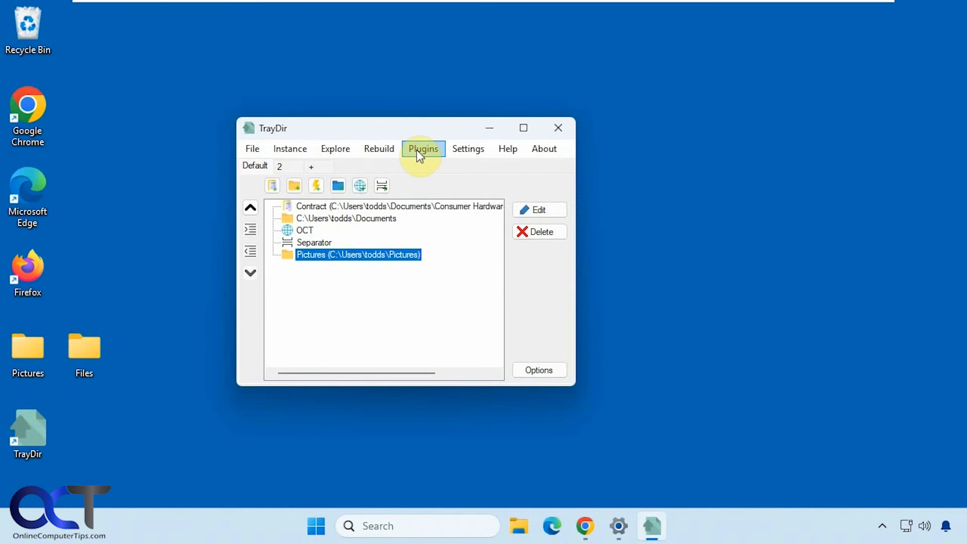
left_click(464, 150)
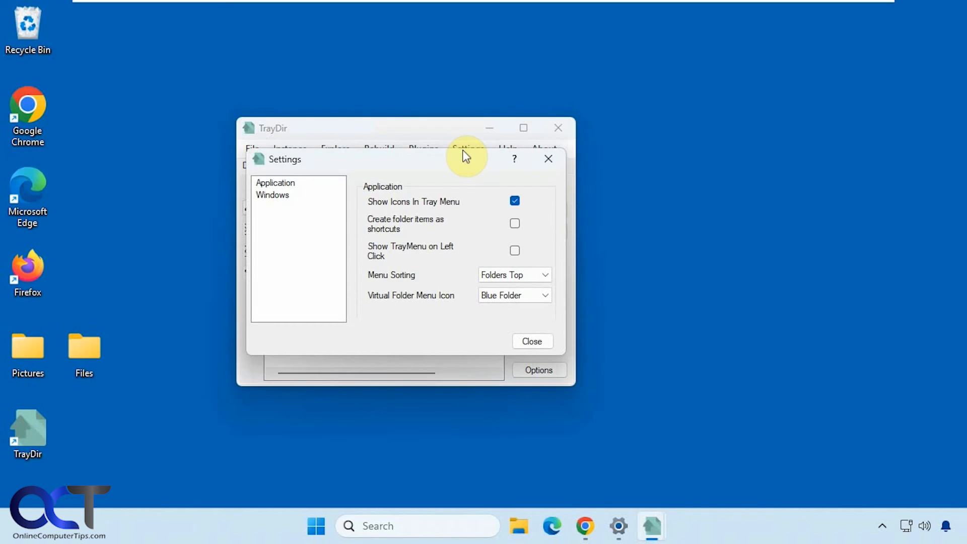
left_click(491, 275)
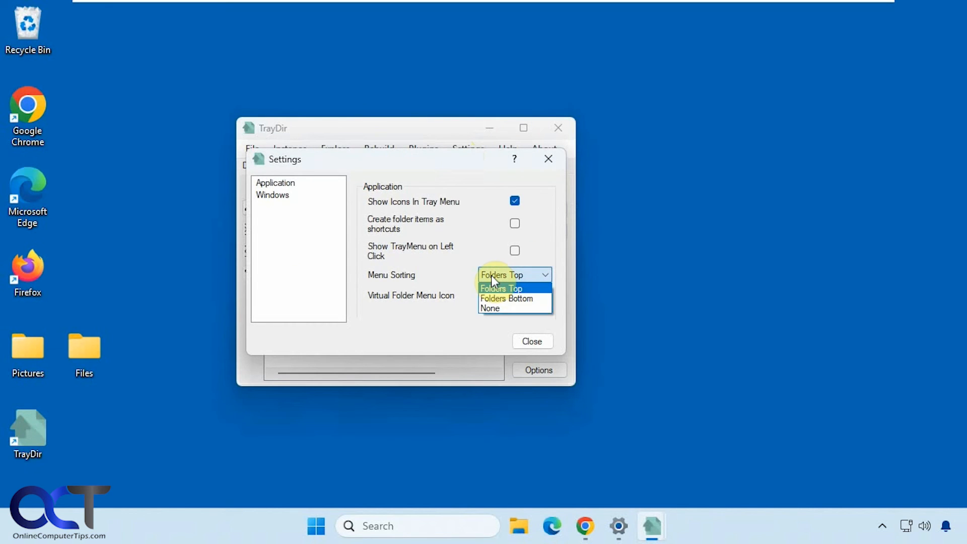
left_click(492, 286)
left_click(525, 336)
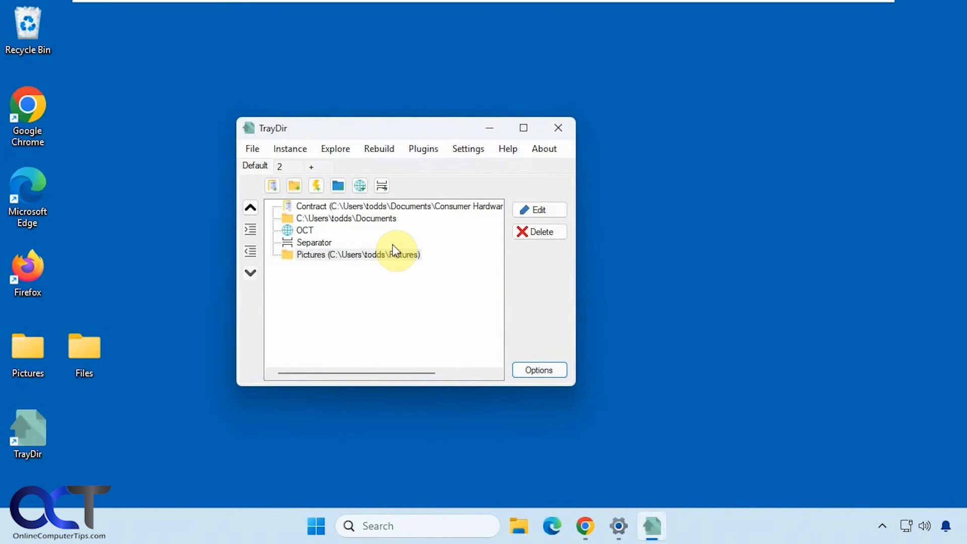
Step: Set Beach.jpg from the Pictures folder as the Default instance's tray icon in its instance options
left_click(532, 368)
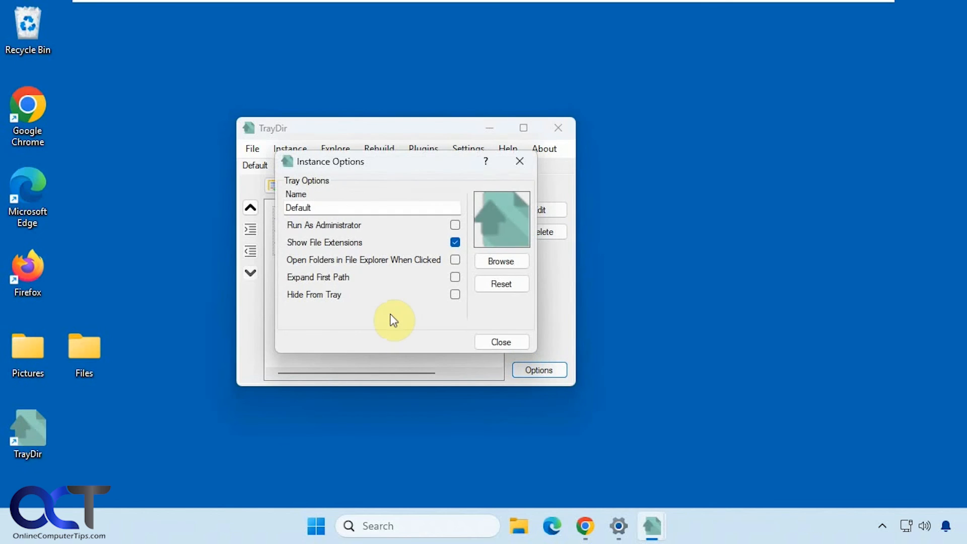
mouse_move(359, 243)
mouse_move(380, 285)
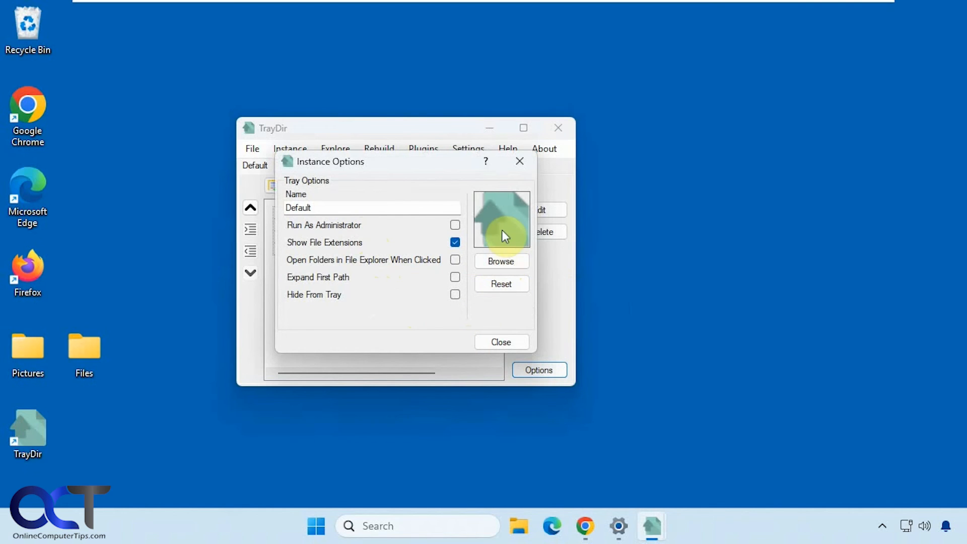
left_click(505, 261)
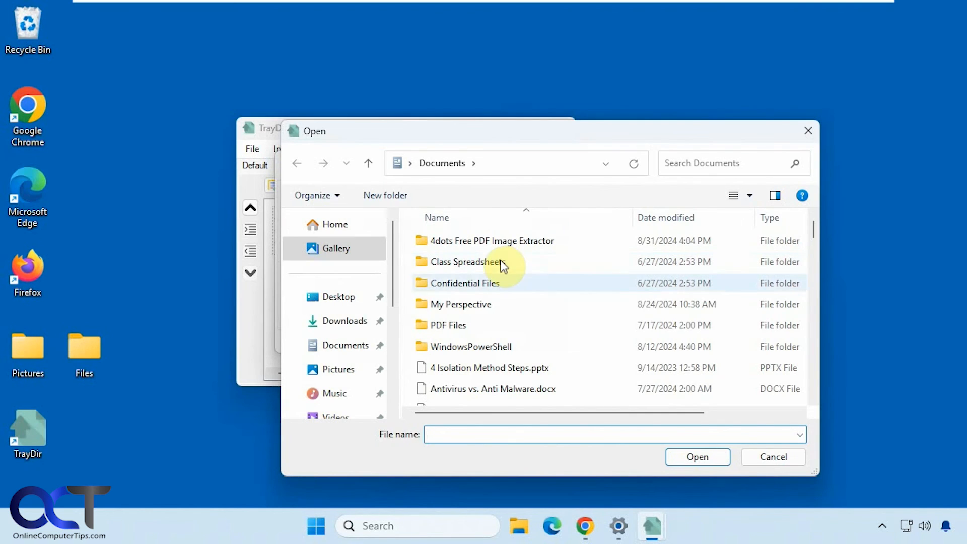
left_click(351, 368)
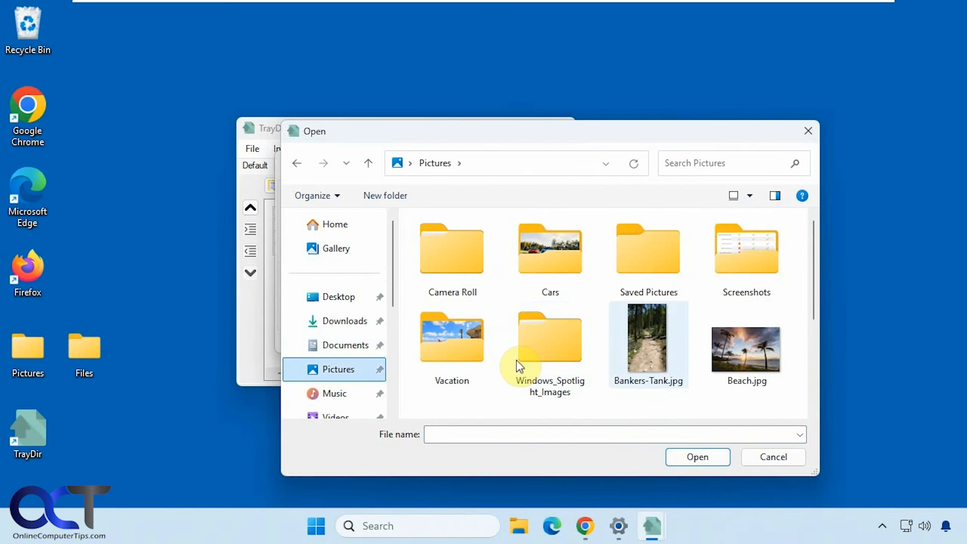
double_click(719, 354)
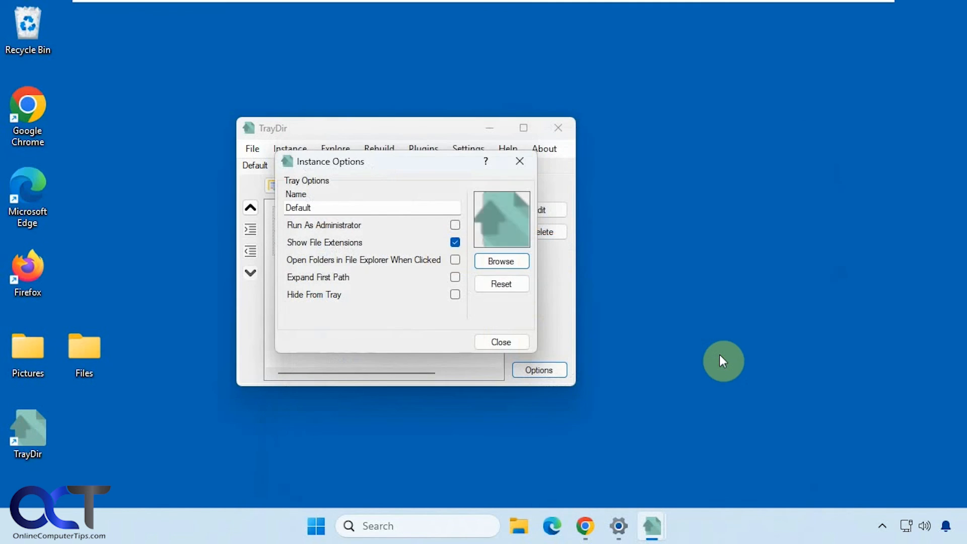
left_click(499, 340)
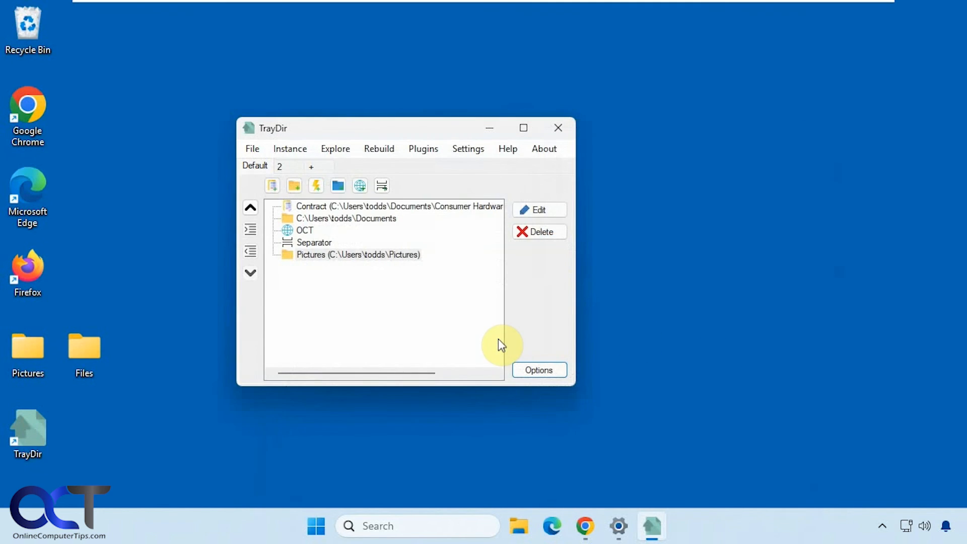
Step: Save the TrayDir configuration with the Default instance's custom icon
left_click(252, 150)
left_click(253, 150)
left_click(255, 146)
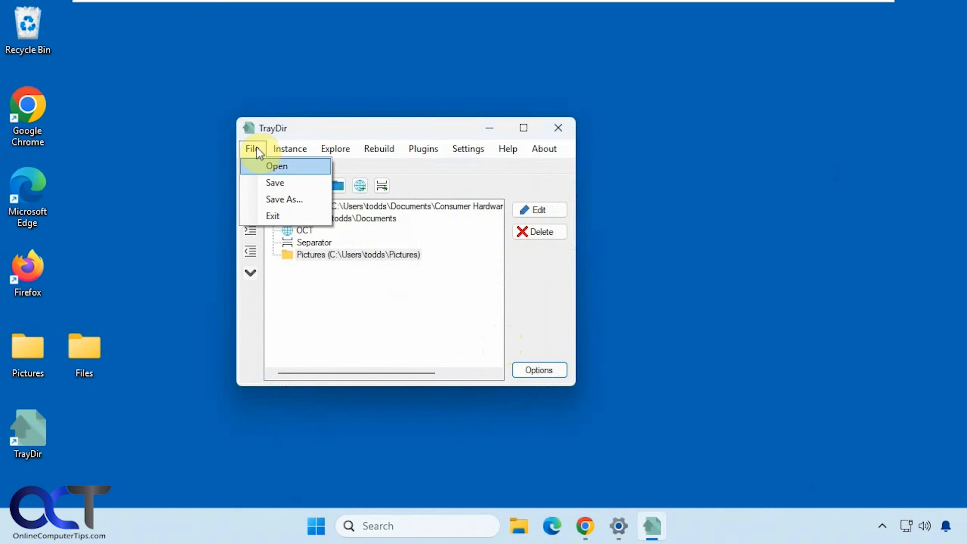
left_click(271, 182)
Step: Check the Default instance's custom icon among the hidden system tray icons
left_click(882, 526)
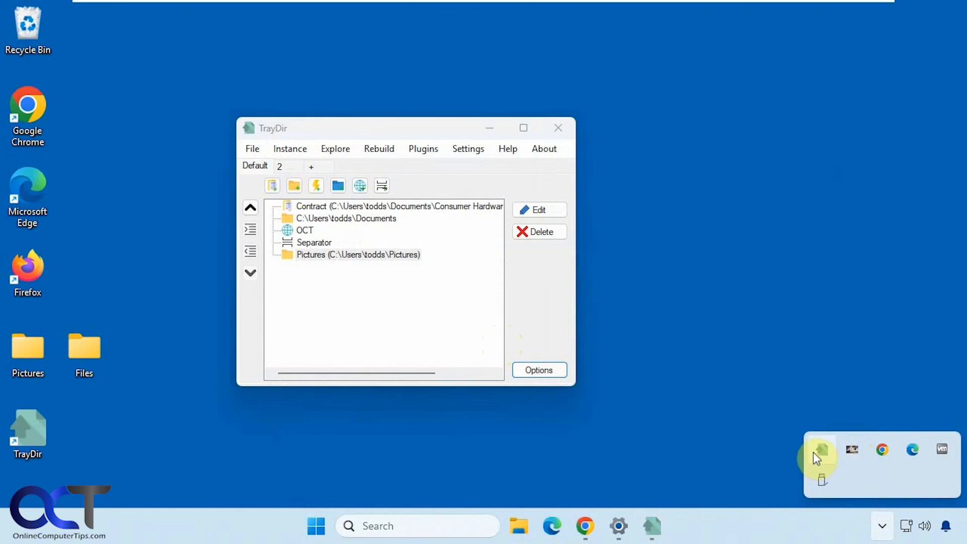
left_click(849, 449)
left_click(424, 344)
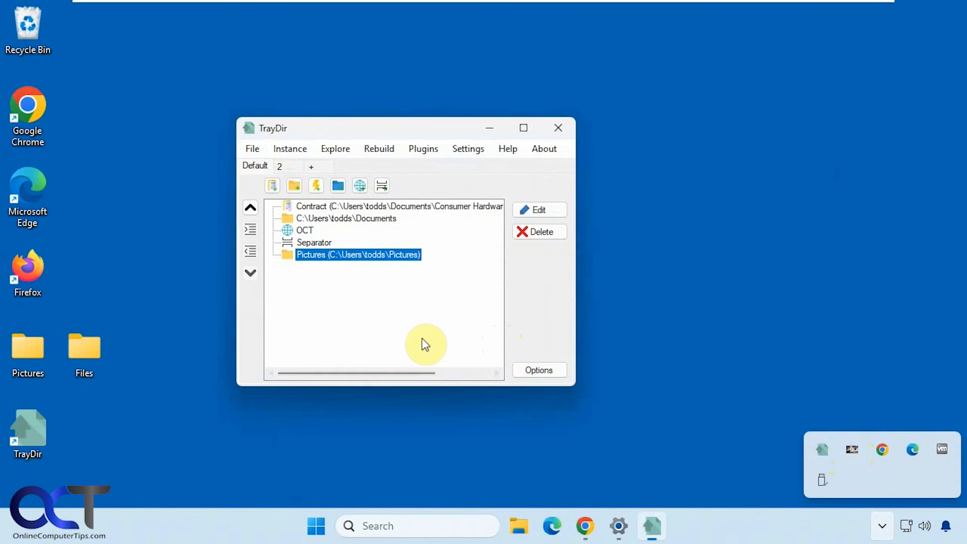